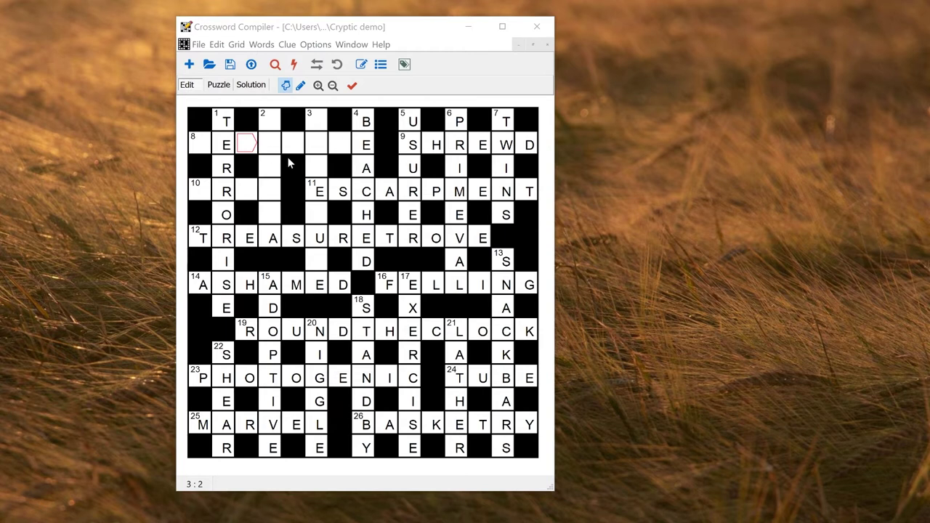
Run an automatic fill on the Cryptic demo grid, then return to editing.
click(249, 147)
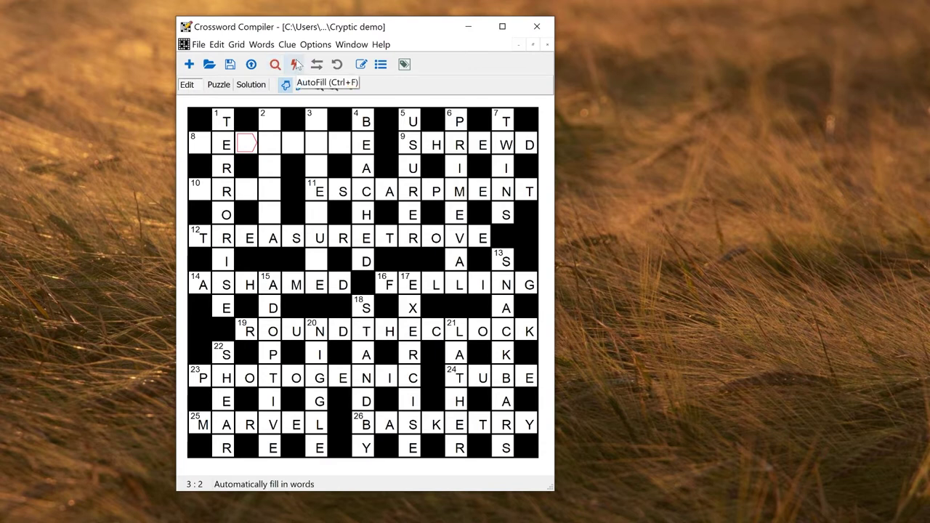
click(295, 64)
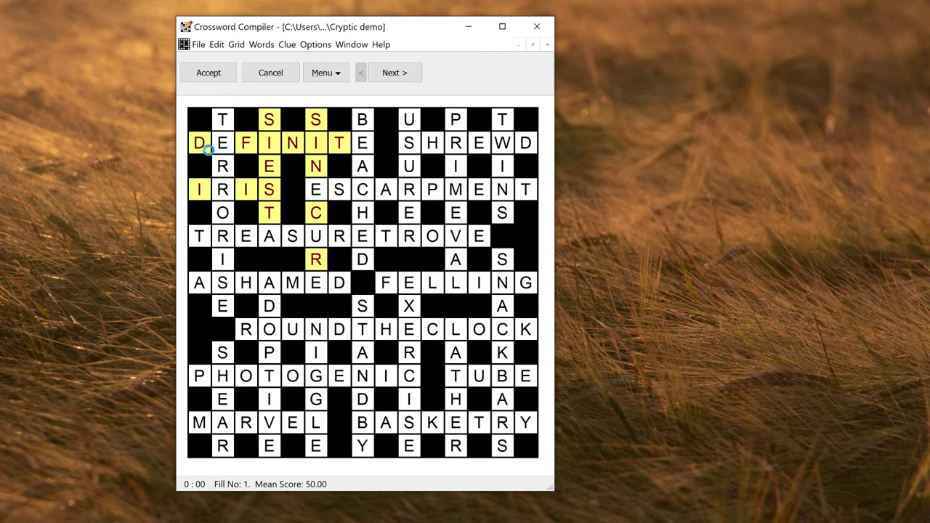
click(209, 72)
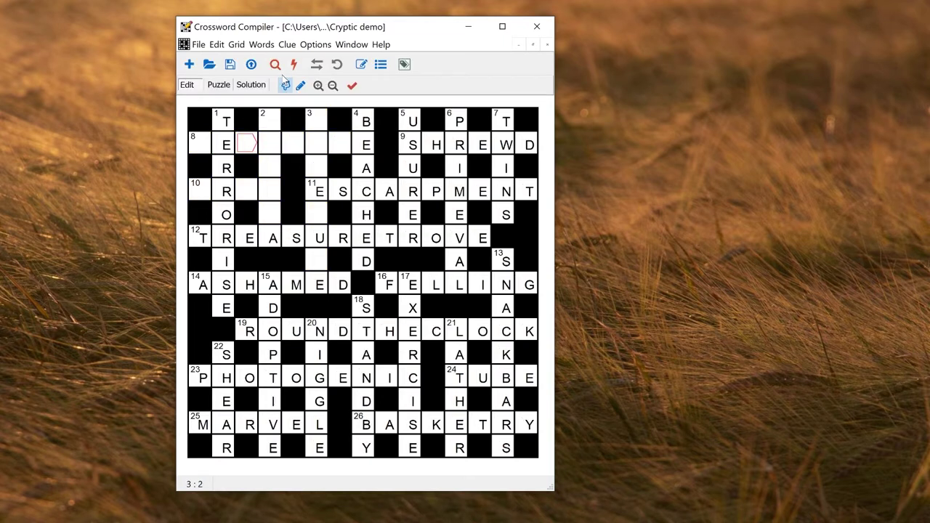
Open the Word List Manager and show the Default list's 113405 words with scores.
click(262, 44)
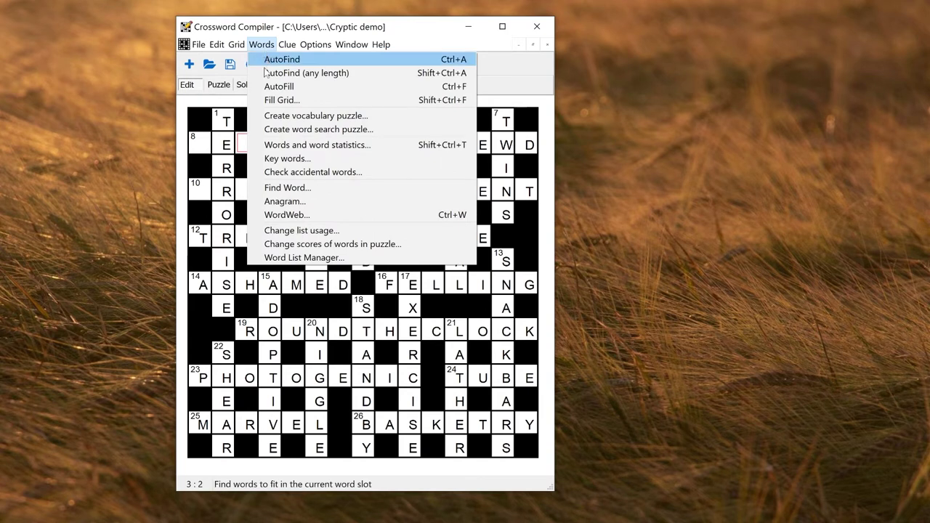
click(312, 258)
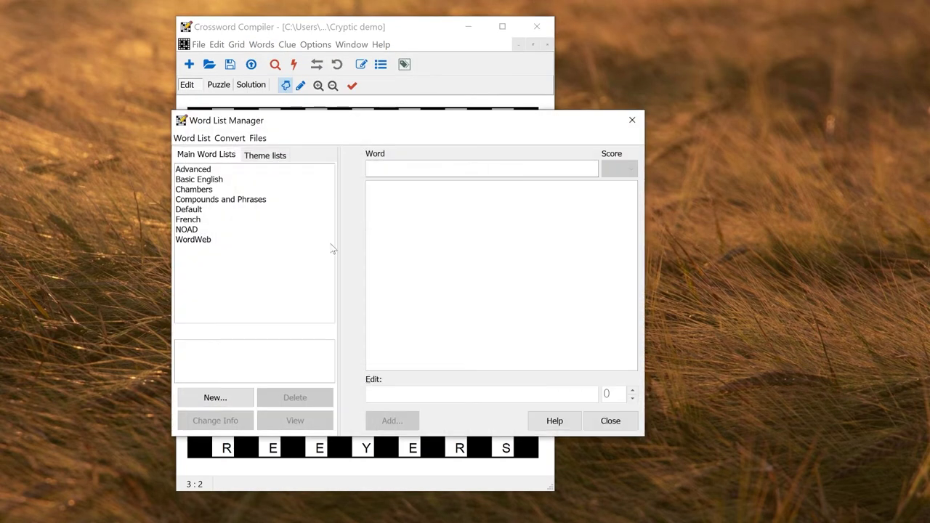
click(202, 211)
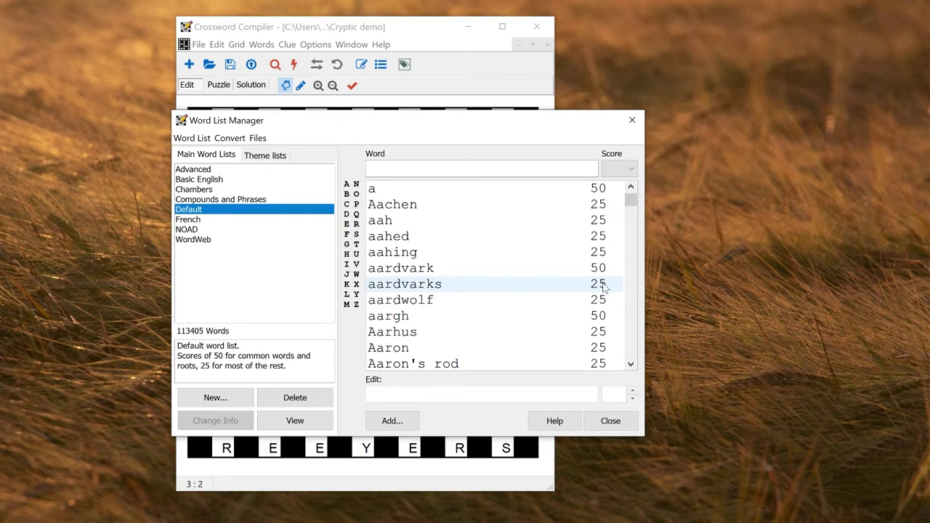
View the Duplicate/filter list options without creating a list, then close the Word List Manager.
click(192, 138)
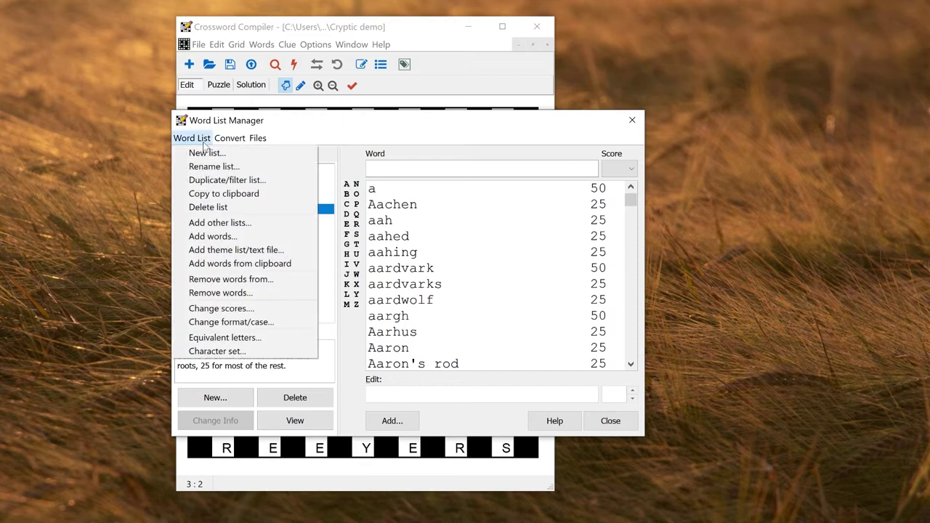
click(224, 179)
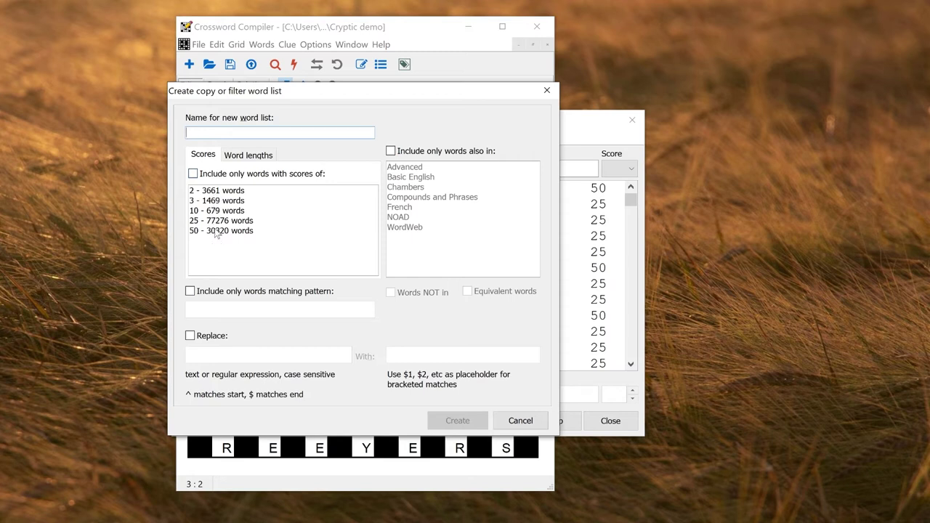
click(546, 91)
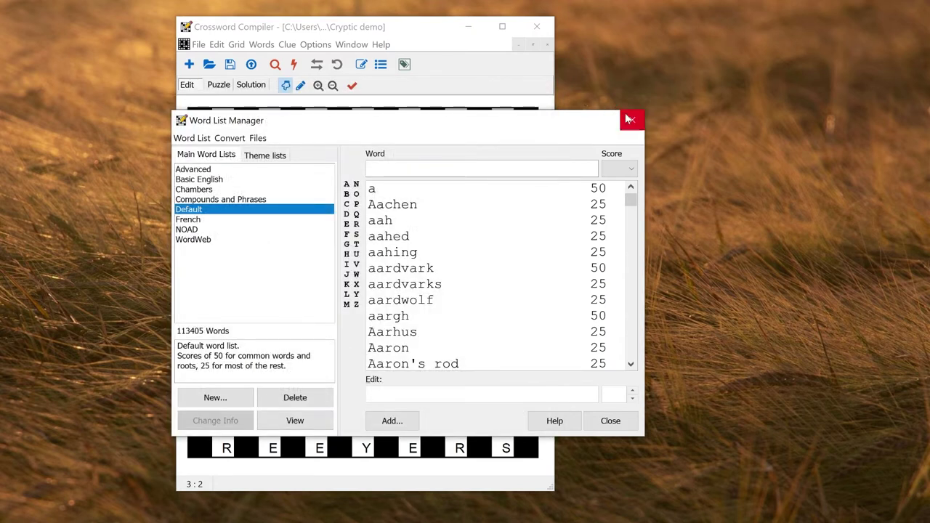
click(630, 119)
Review the Fill Grid options and close them without filling the grid.
click(261, 44)
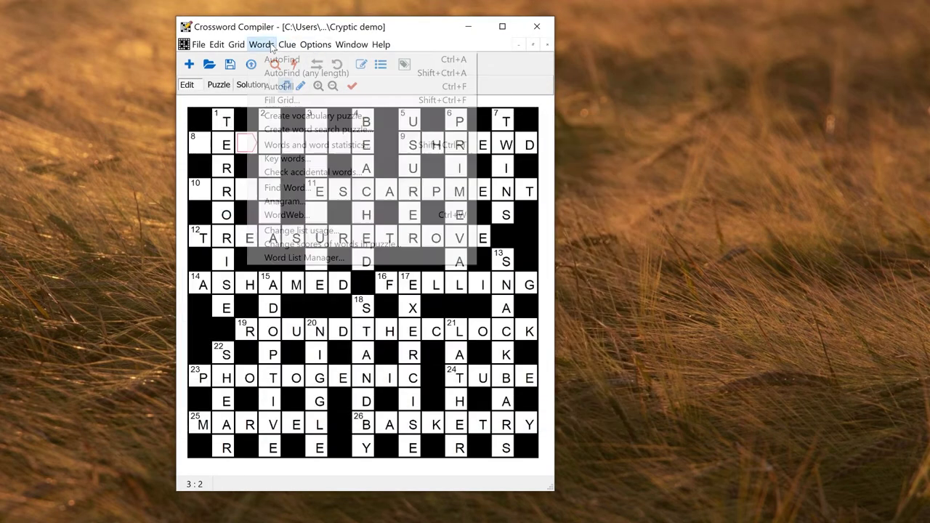
click(281, 100)
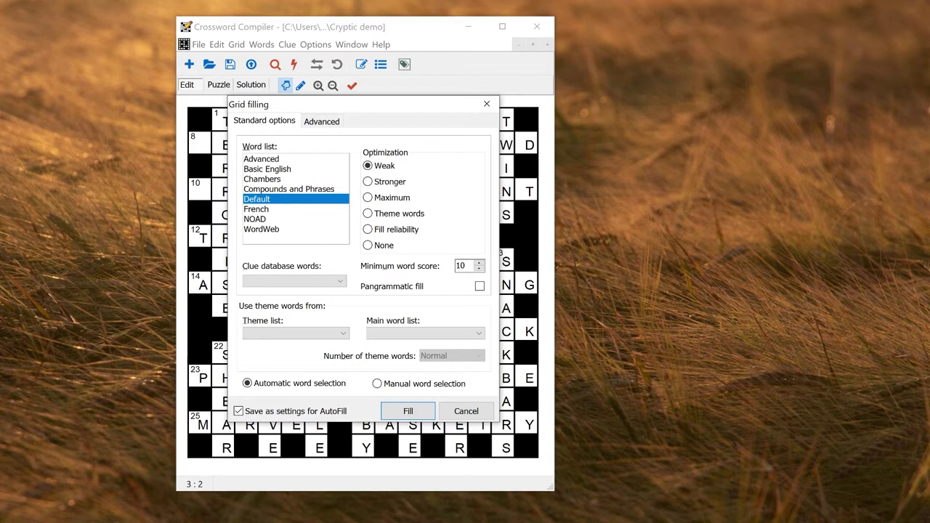
click(486, 104)
click(261, 44)
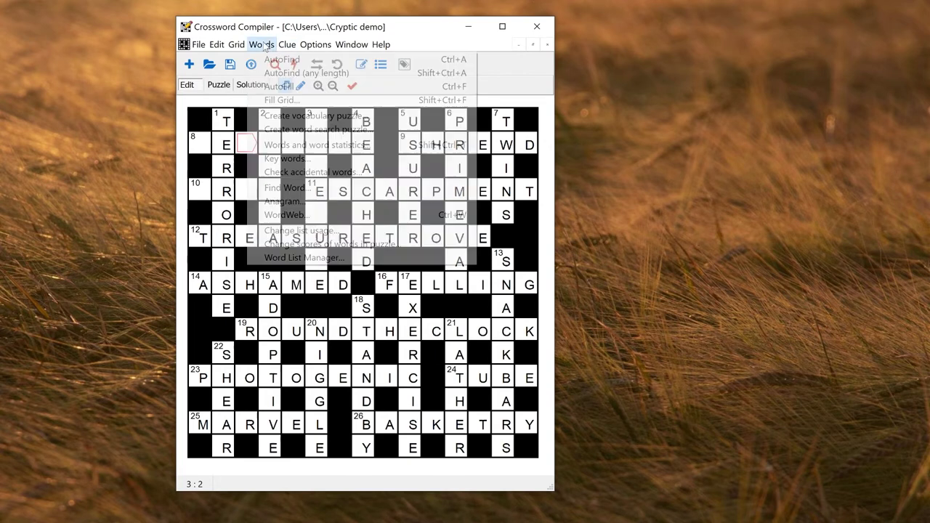
Open the Word List Manager on the Default list and select the word aahed.
click(312, 257)
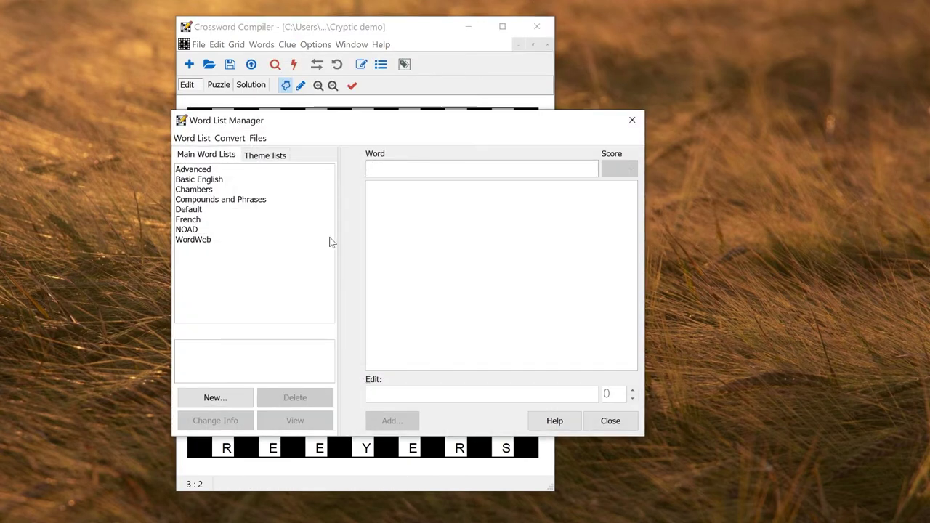
click(209, 210)
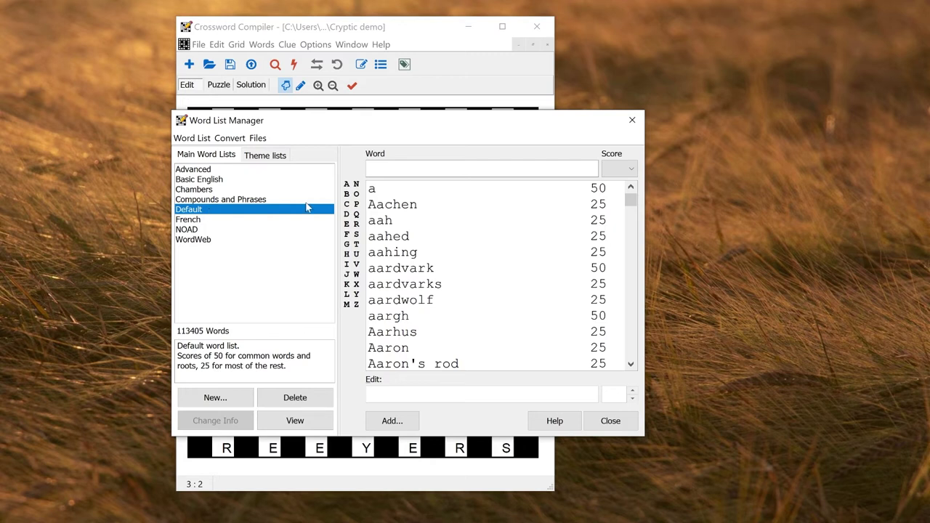
click(493, 235)
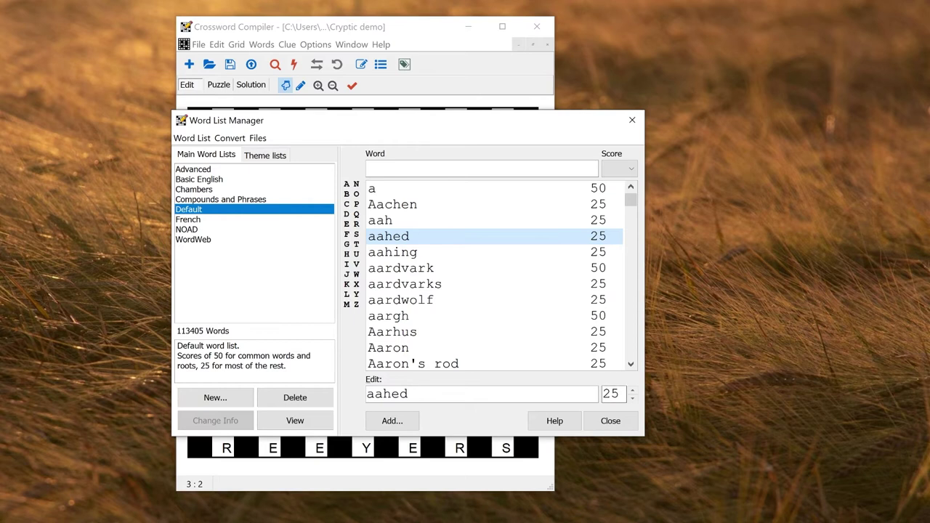
Change aahed's score from 25 to 35.
click(632, 390)
click(632, 390)
click(632, 390)
click(631, 390)
click(632, 398)
click(632, 399)
click(632, 399)
click(632, 399)
click(632, 398)
click(632, 390)
double_click(610, 394)
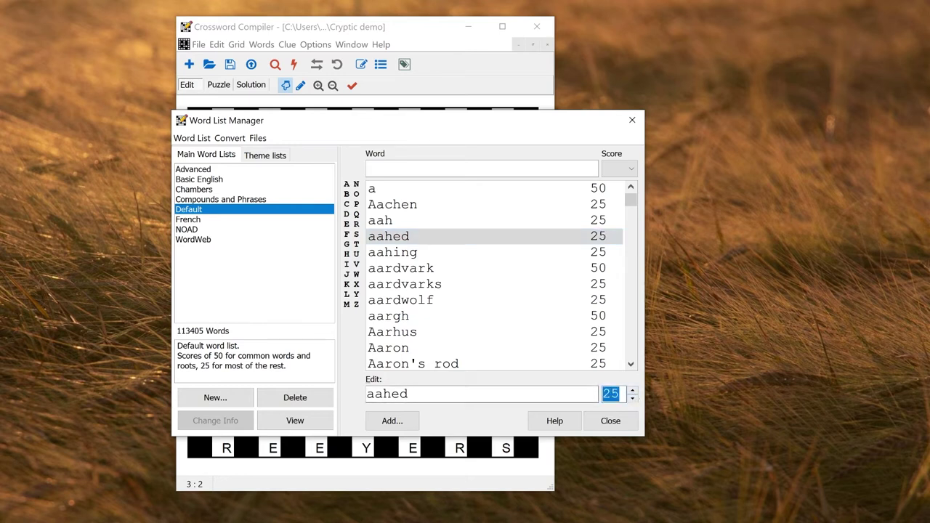
text(35)
click(409, 394)
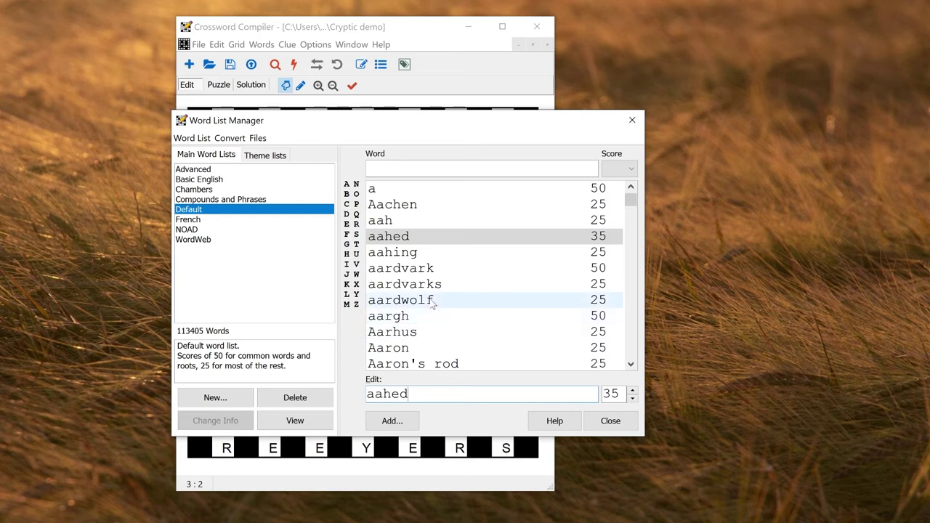
Select aardvark, aardvarks and aardwolf together and change their scores to 30.
click(432, 274)
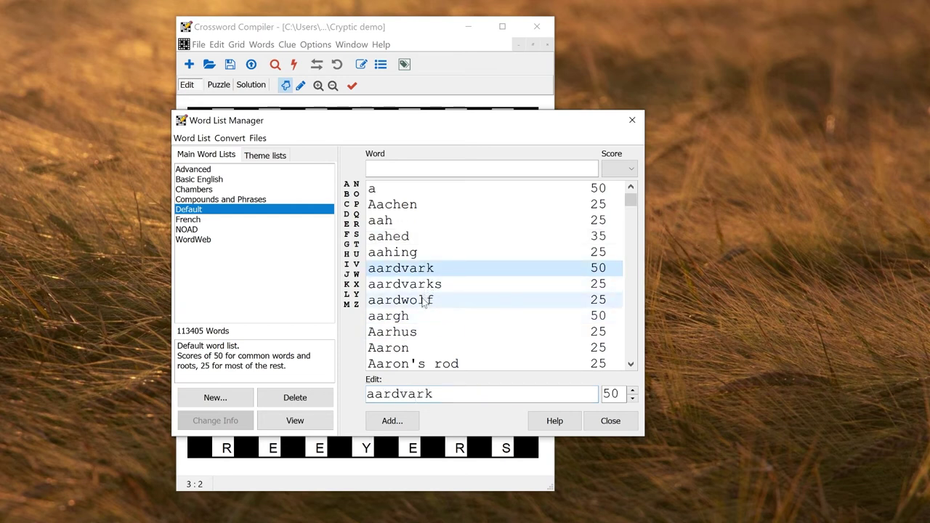
shift+click(425, 303)
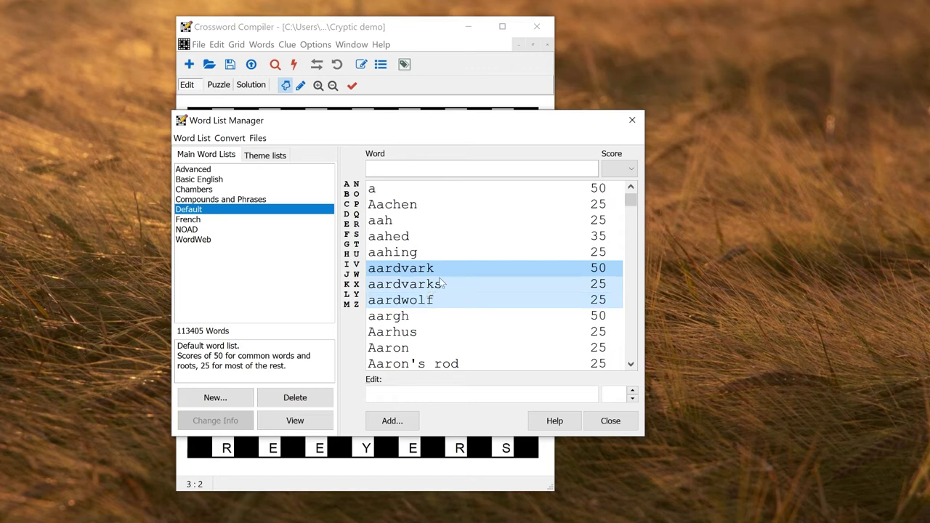
right_click(442, 283)
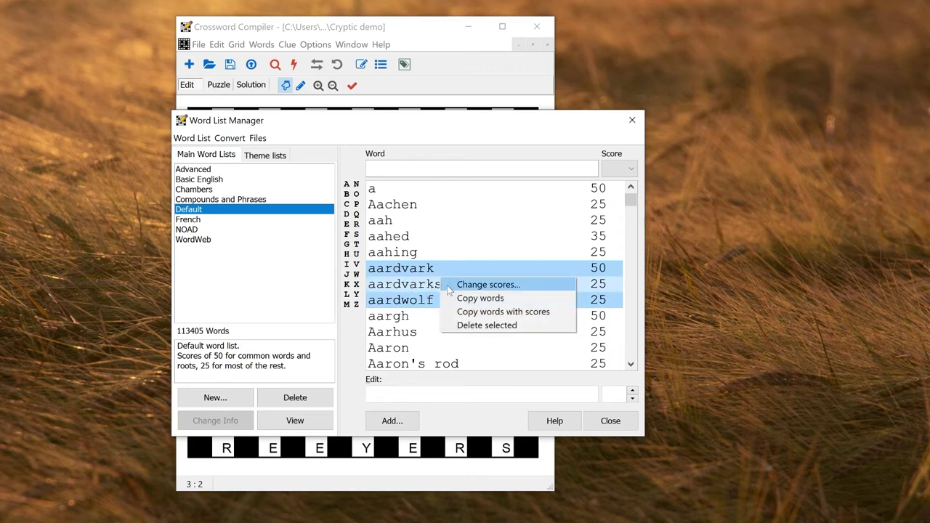
click(448, 285)
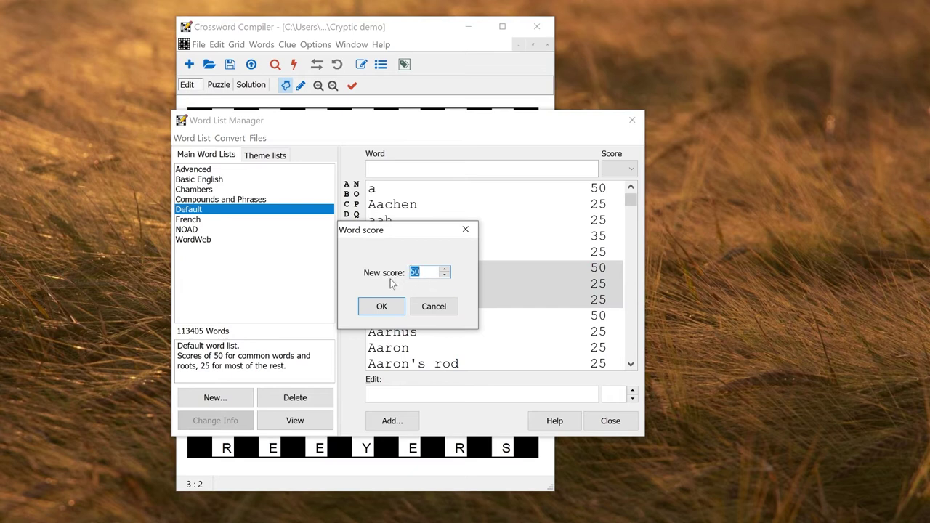
text(30)
click(380, 306)
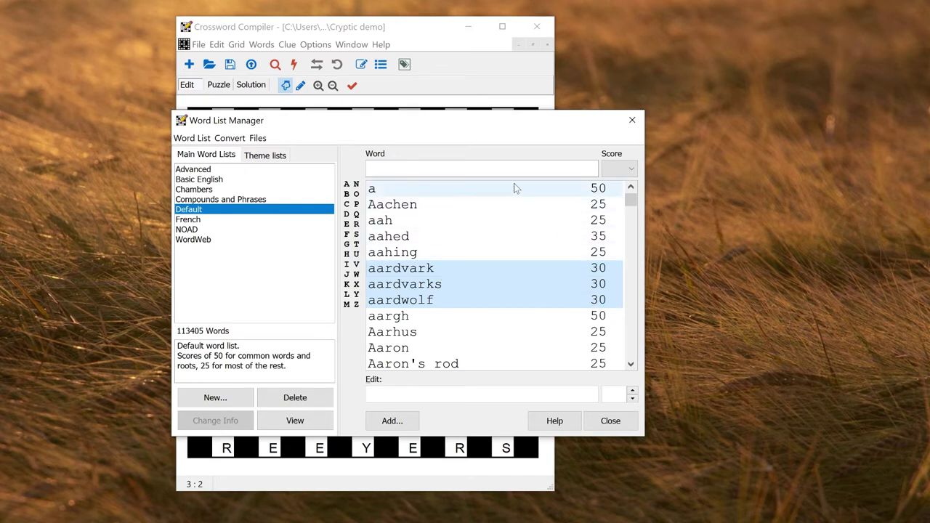
Filter the Default list by *yse and start changing all listed scores to 10, then cancel.
click(481, 169)
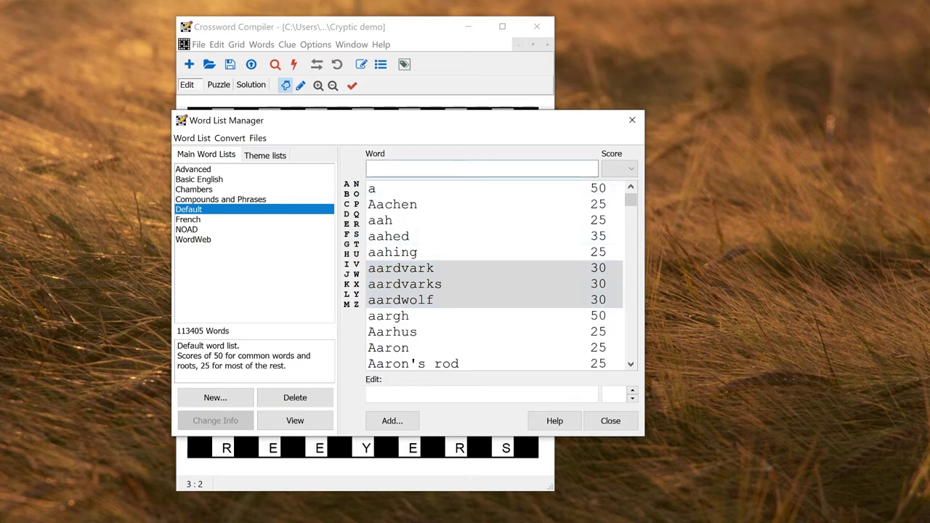
text(*yse)
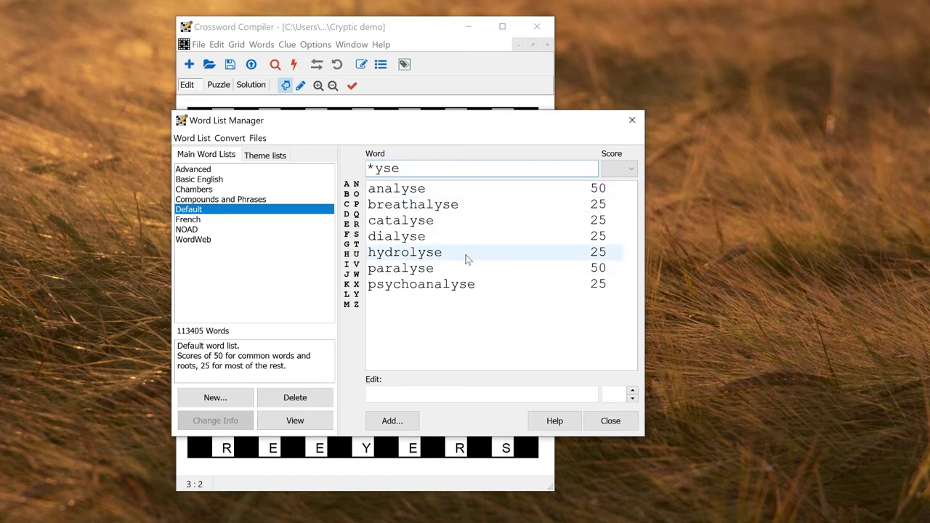
right_click(478, 338)
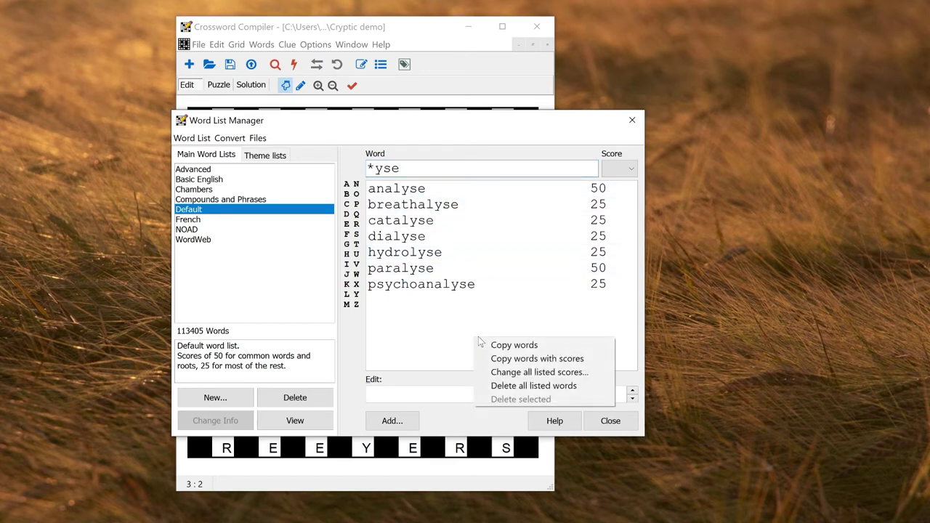
click(530, 372)
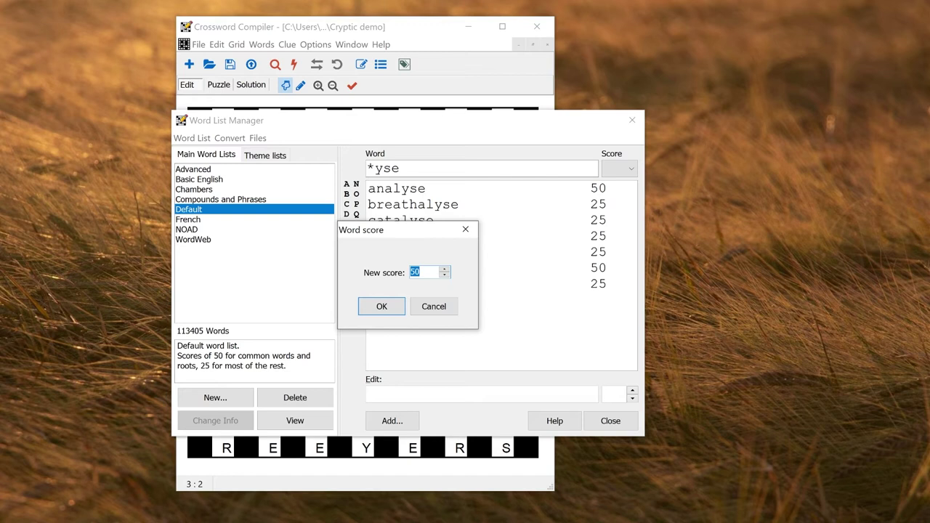
text(10)
click(433, 306)
drag(403, 169, 361, 168)
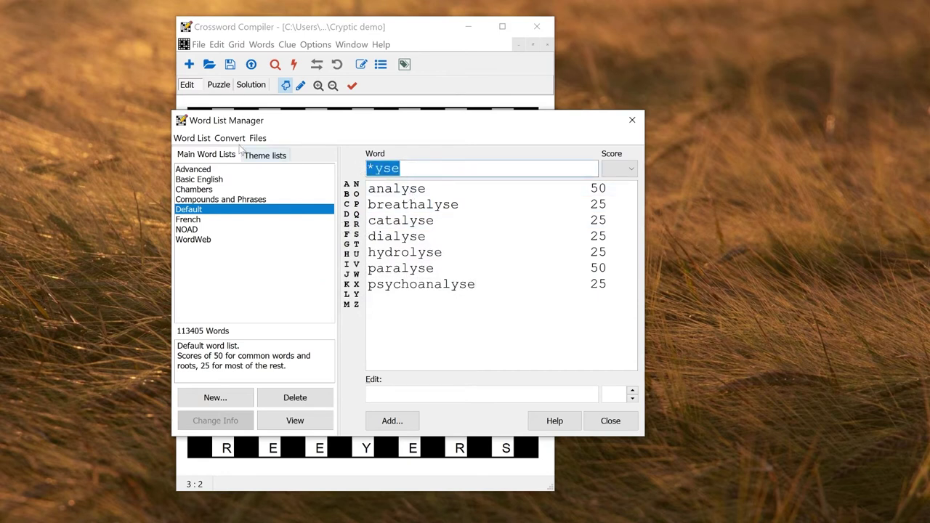
Save pending changes to Default and start a filtered copy named Default-My.
click(186, 139)
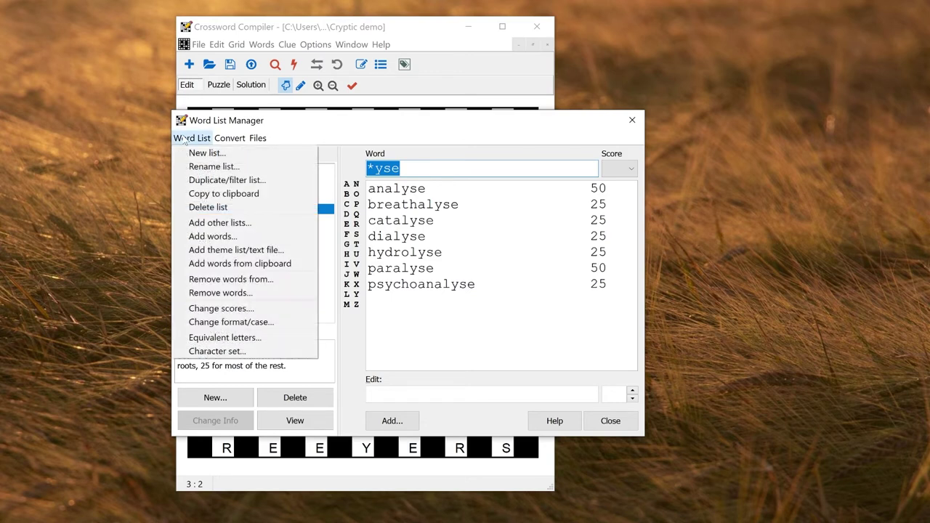
click(216, 180)
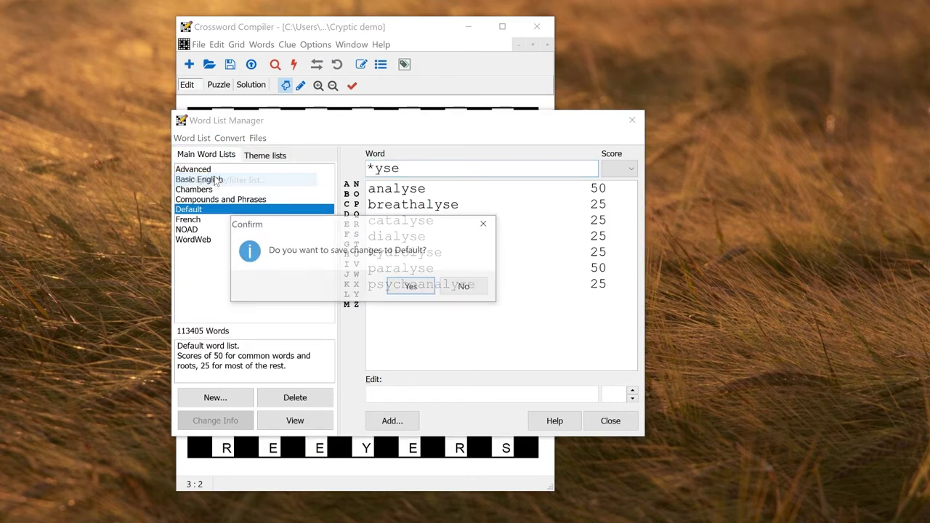
click(414, 286)
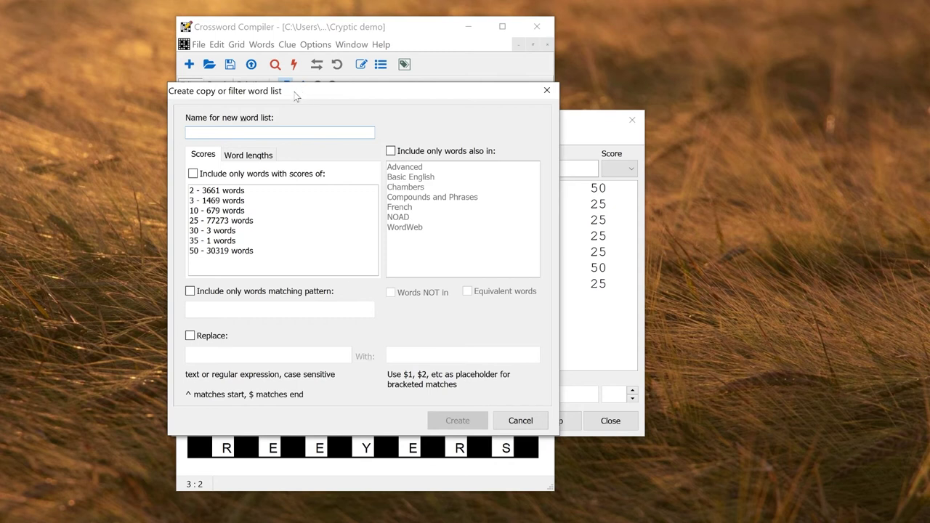
drag(298, 95, 328, 103)
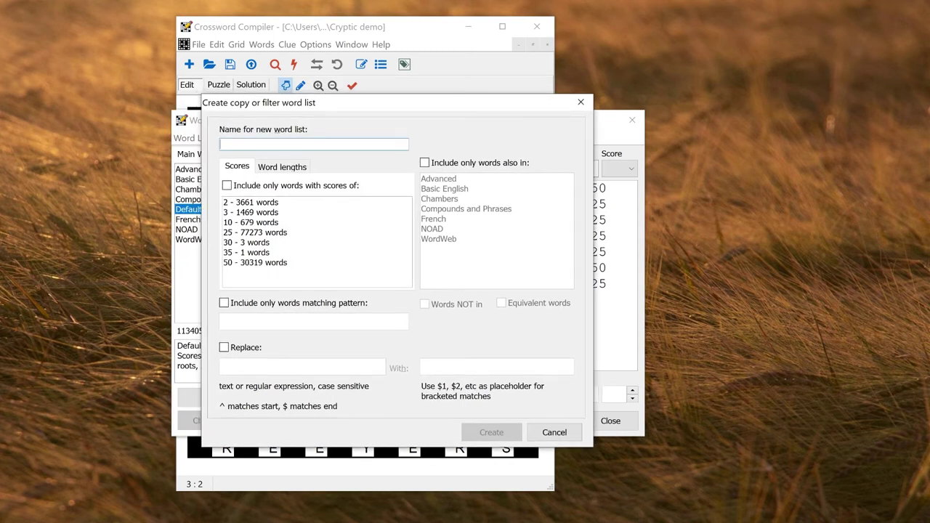
text(Defaul)
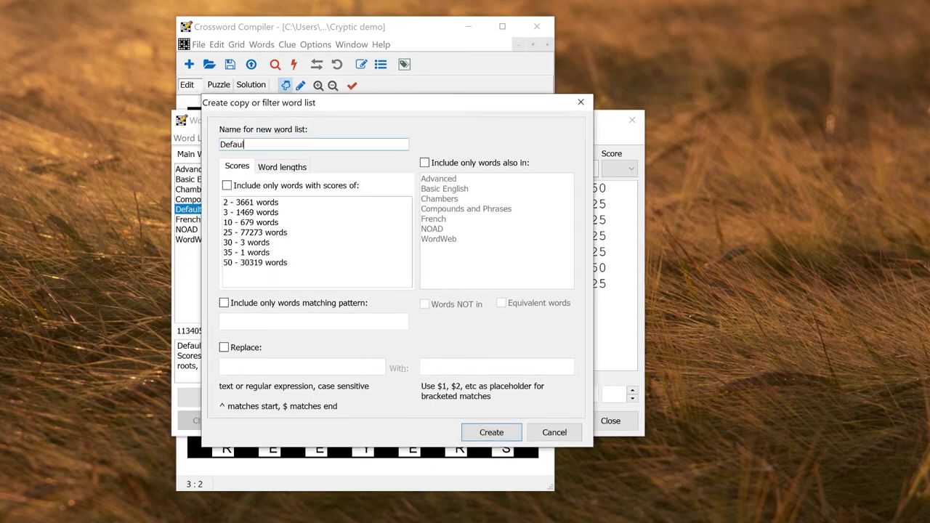
text(t-My)
Include only words scoring 25, 30, 35 and 50, and create the Default-My list.
click(226, 186)
click(266, 234)
shift+click(255, 244)
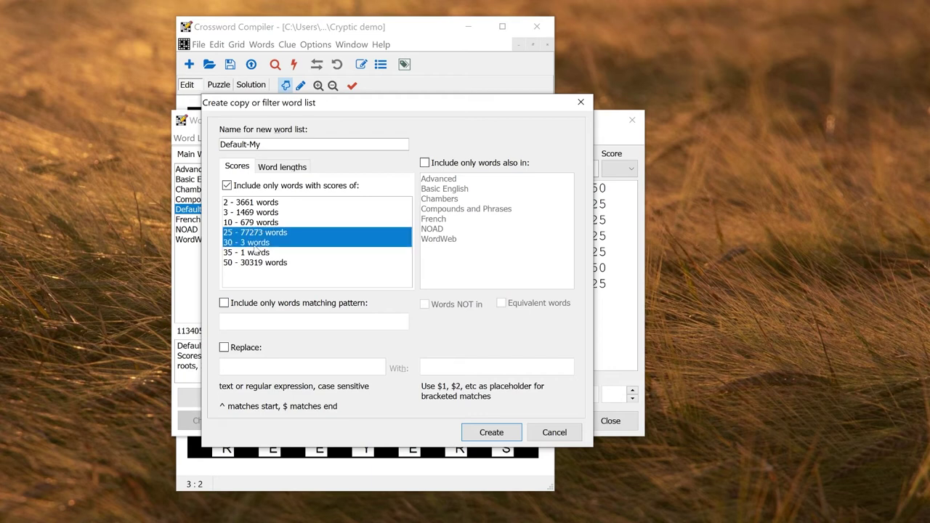
shift+click(259, 252)
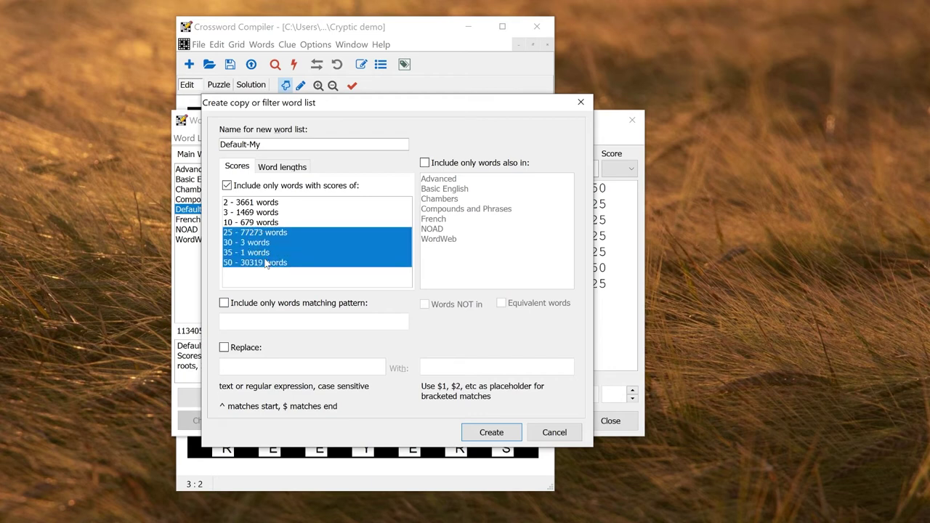
shift+click(267, 262)
click(500, 433)
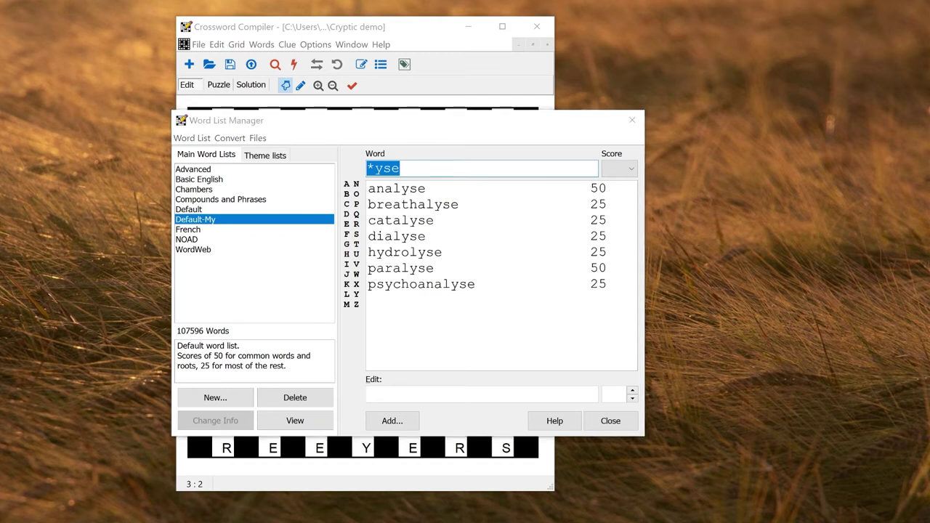
key(BackSpace)
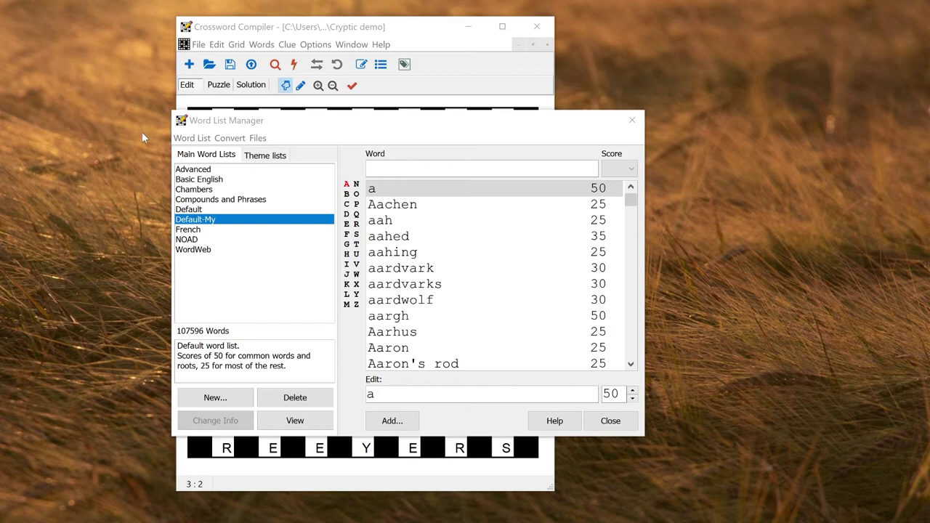
Change every score of 50 in Default-My to 60.
click(197, 141)
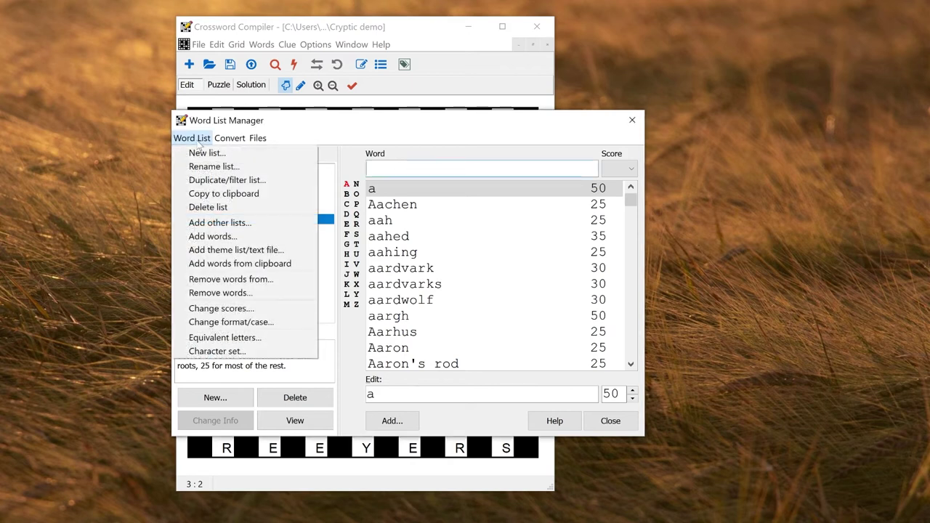
click(216, 309)
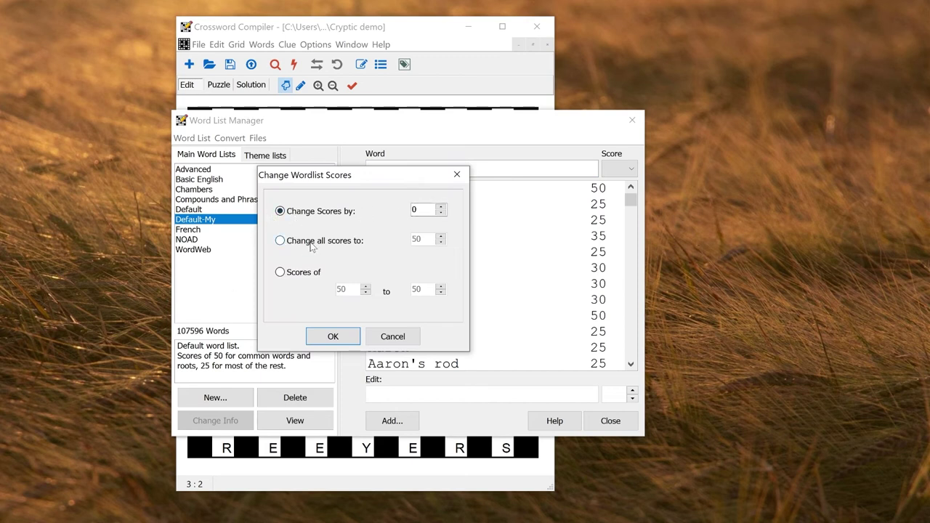
click(280, 275)
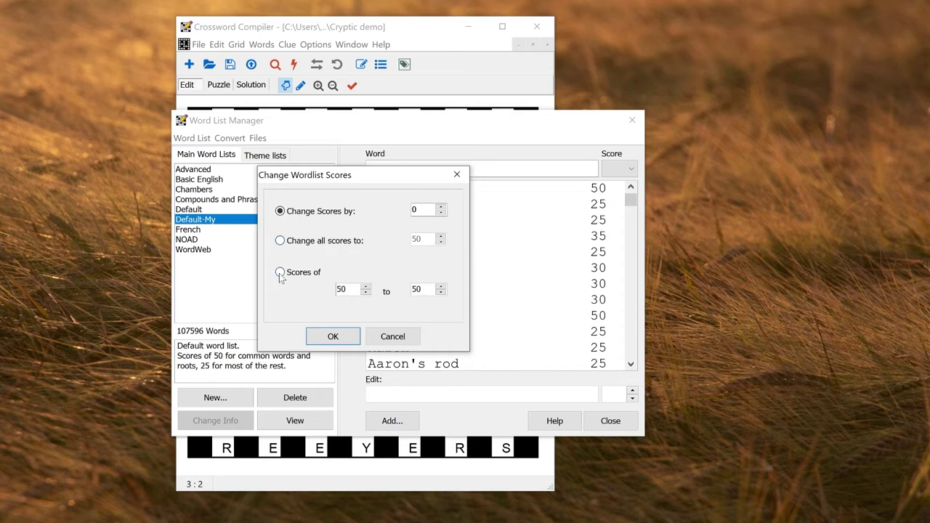
double_click(342, 289)
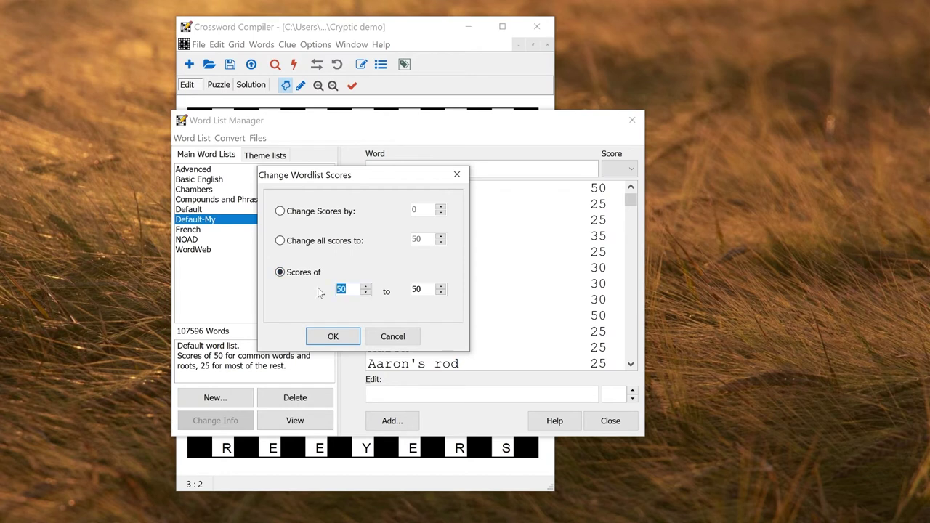
key(Tab)
text(60)
click(334, 337)
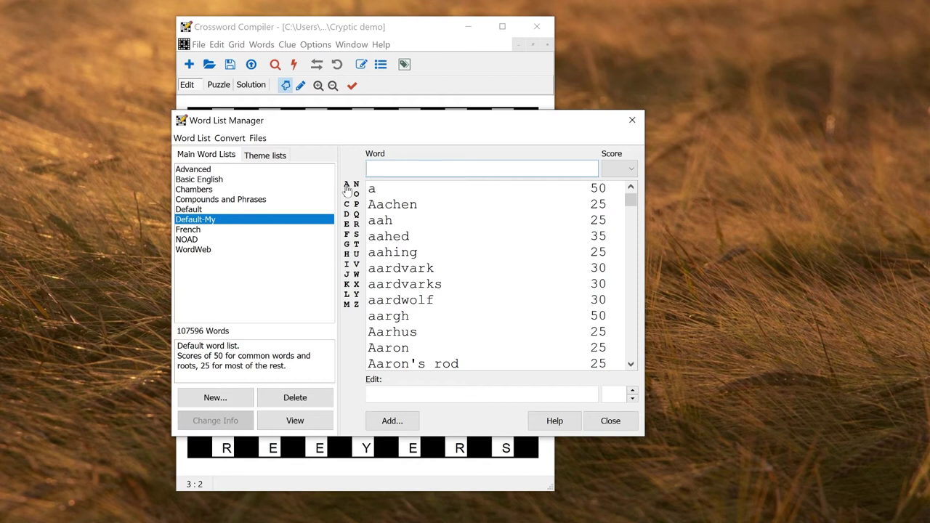
click(276, 224)
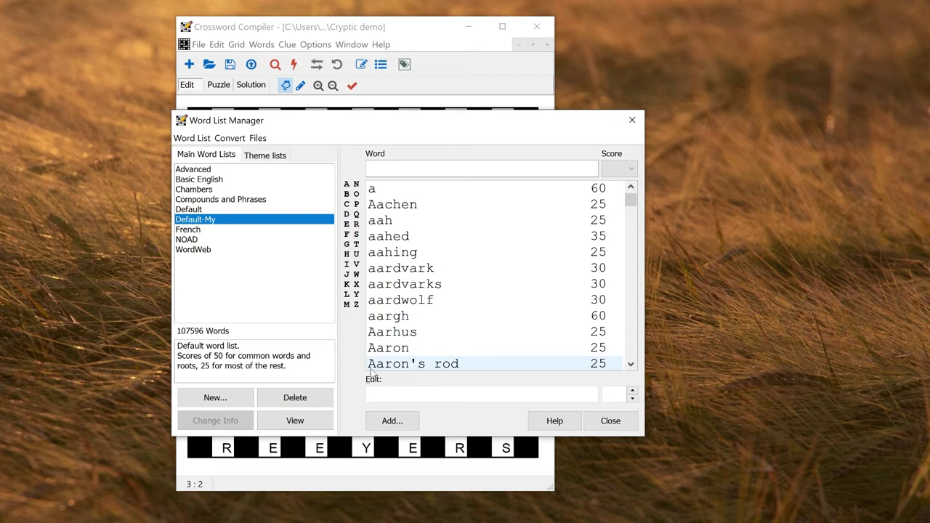
Merge NOAD into Default-My, raising shared words' scores by 5 without adding new words.
click(190, 139)
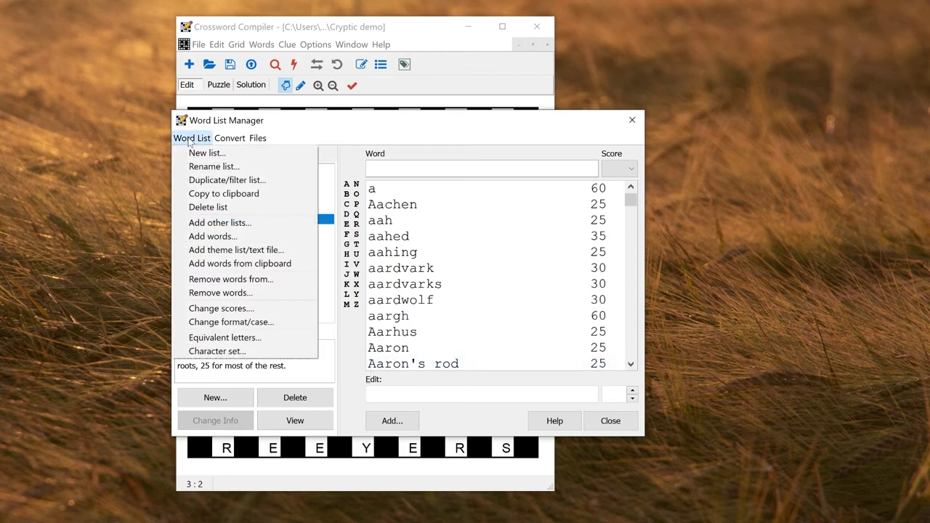
click(221, 226)
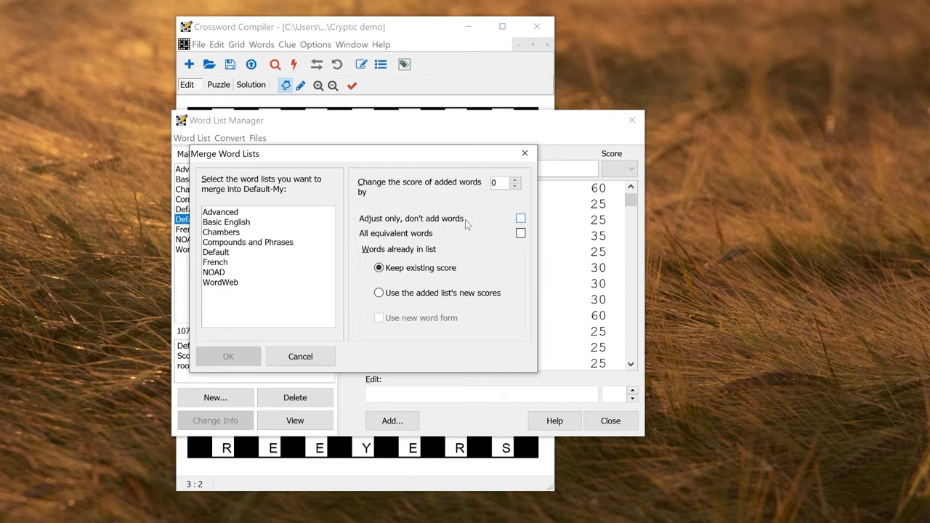
click(223, 274)
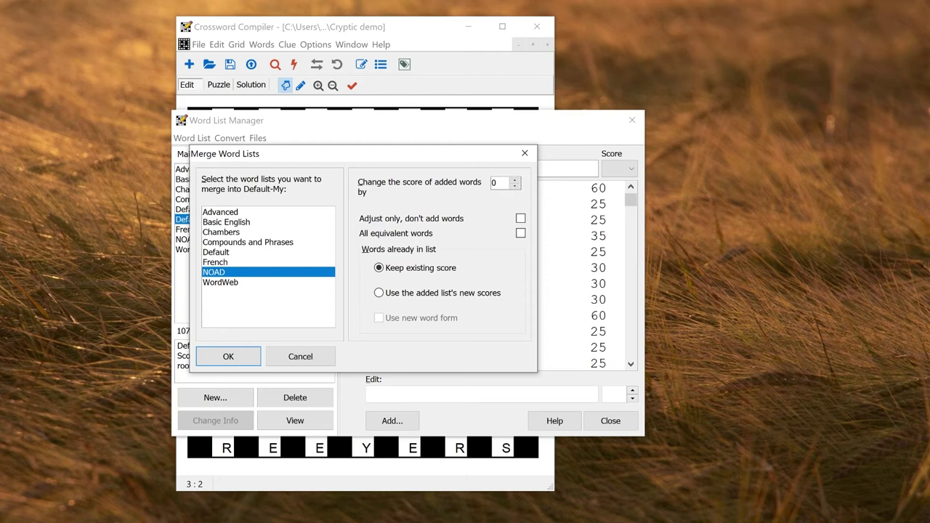
click(514, 179)
click(515, 182)
click(515, 181)
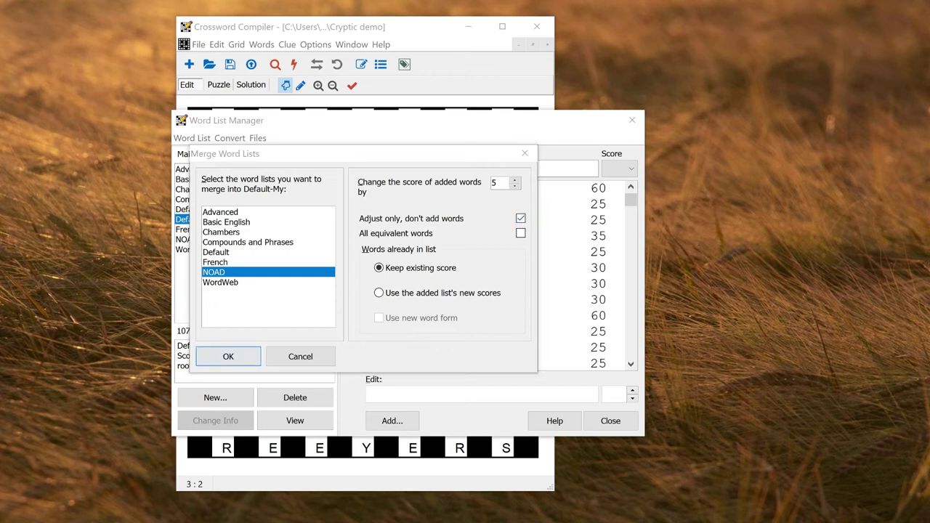
click(228, 357)
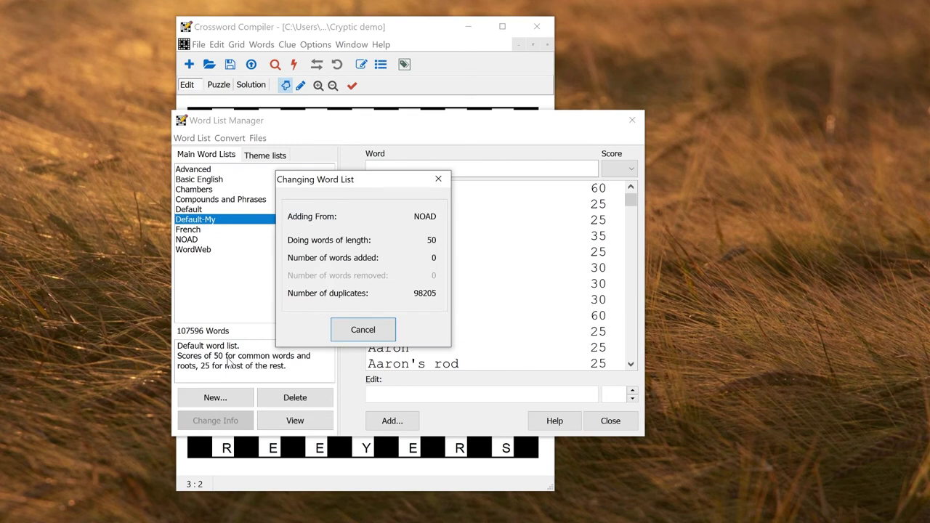
Dismiss the merge report, glance at the Convert and Files menus, and close the Word List Manager.
click(361, 330)
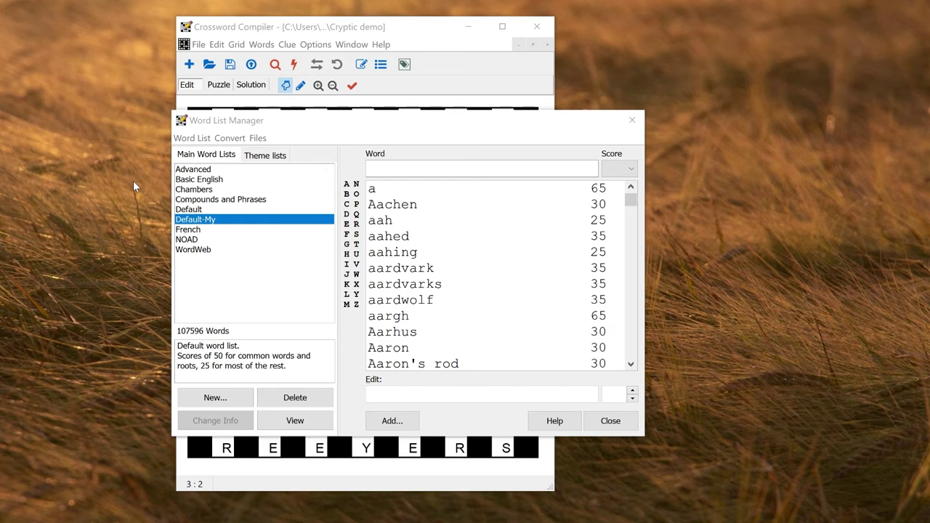
click(231, 139)
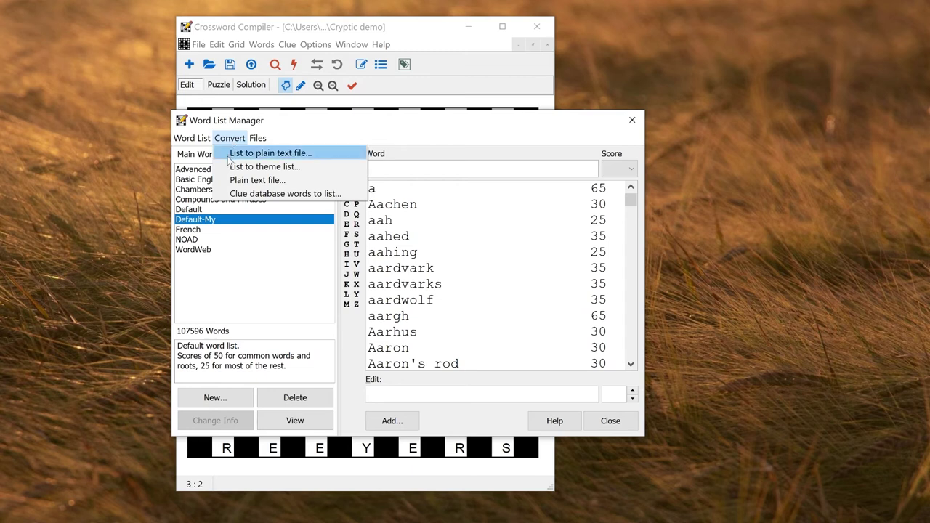
mouse_move(258, 138)
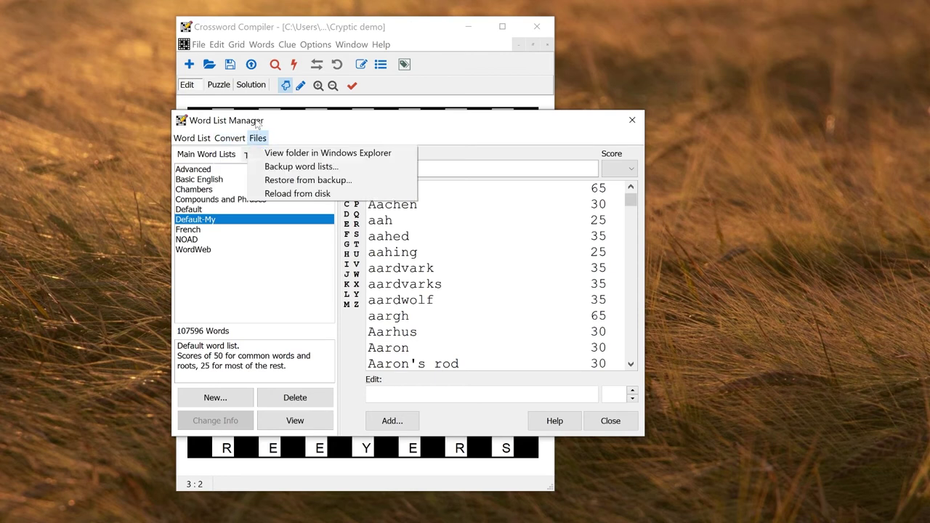
click(302, 119)
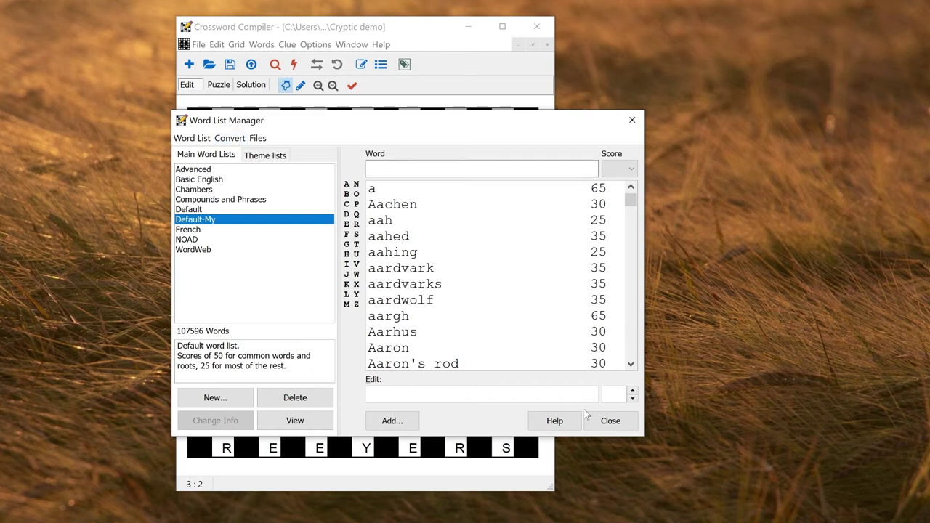
click(610, 421)
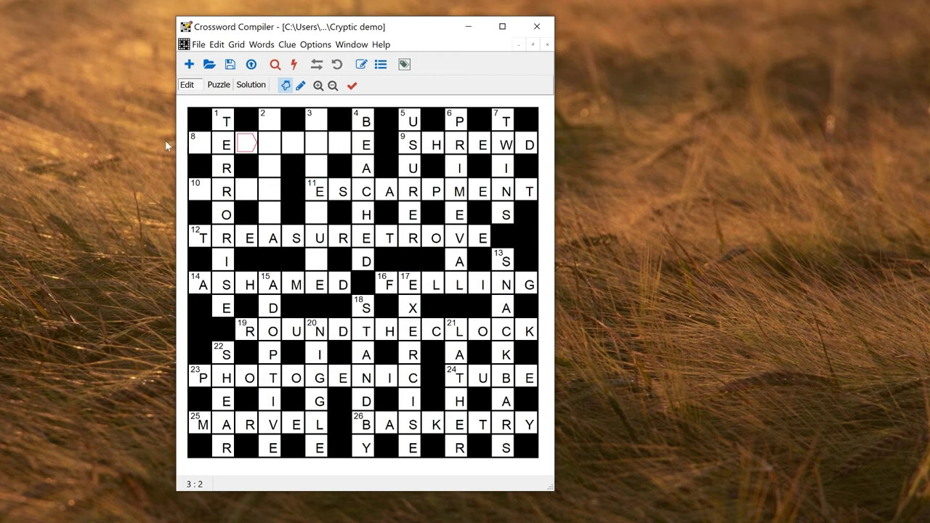
double_click(296, 145)
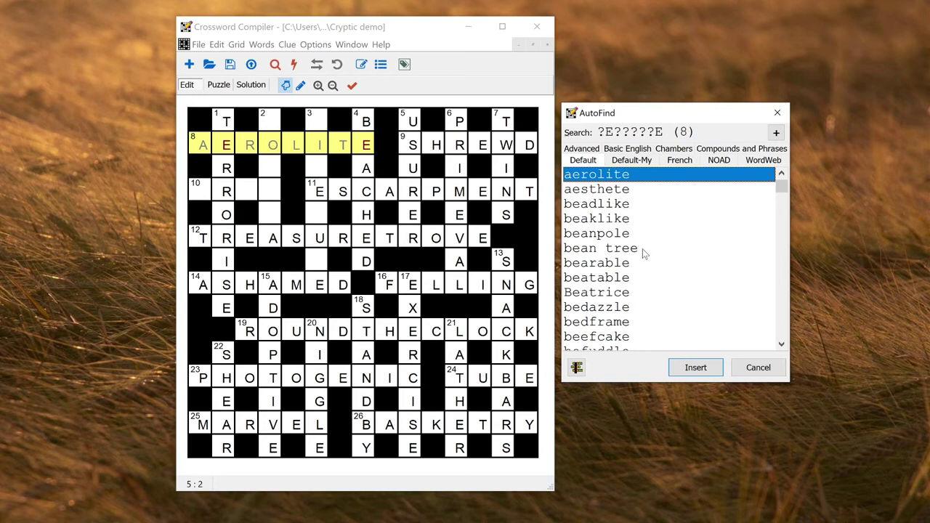
click(626, 294)
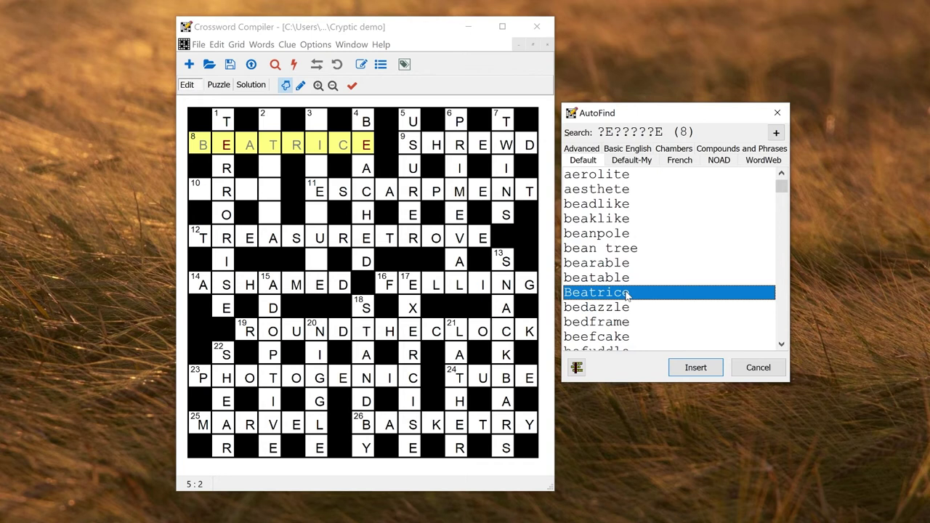
right_click(627, 295)
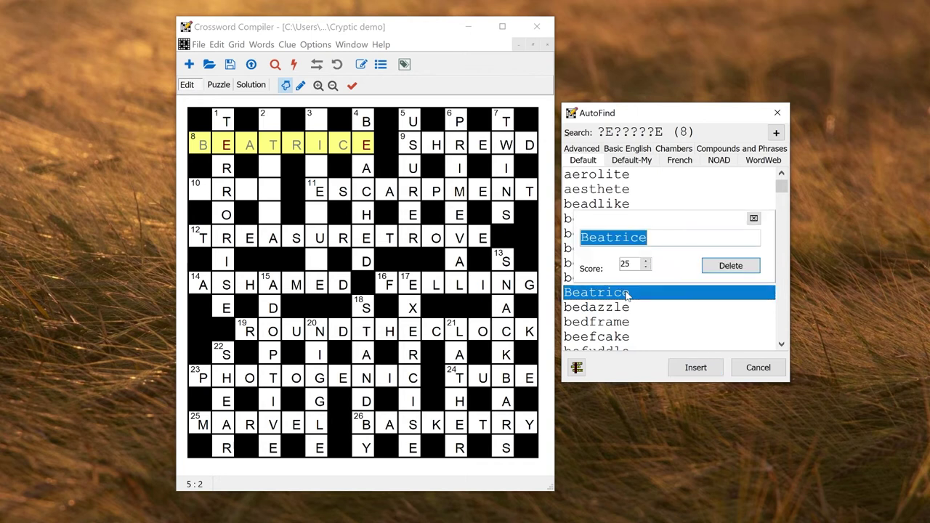
click(731, 266)
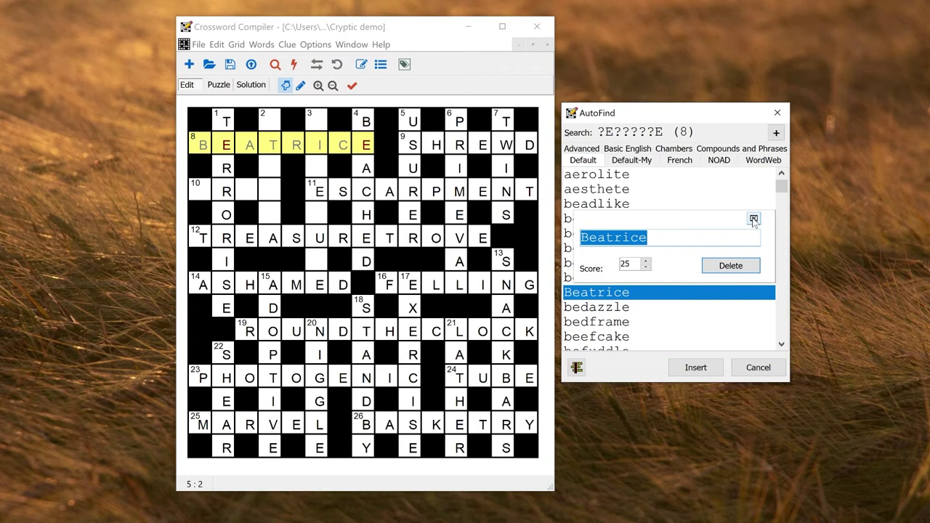
click(777, 113)
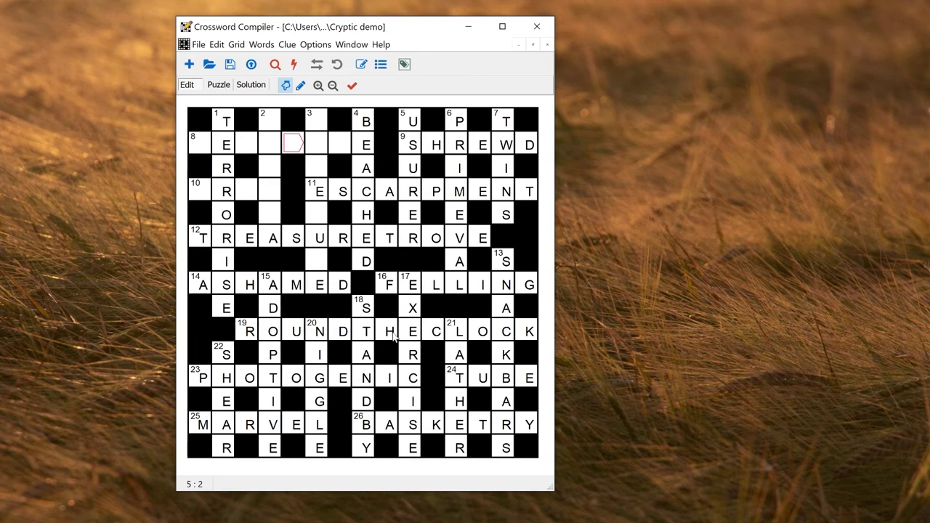
double_click(390, 383)
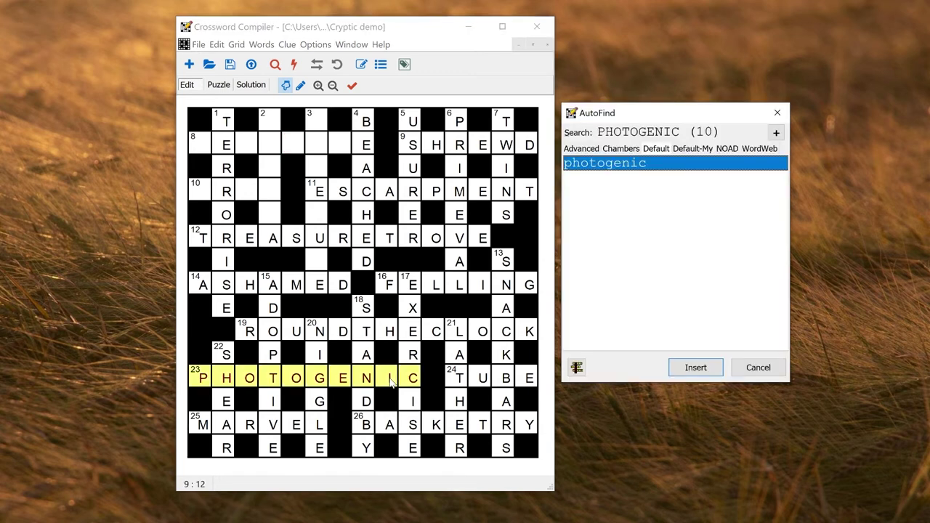
click(644, 163)
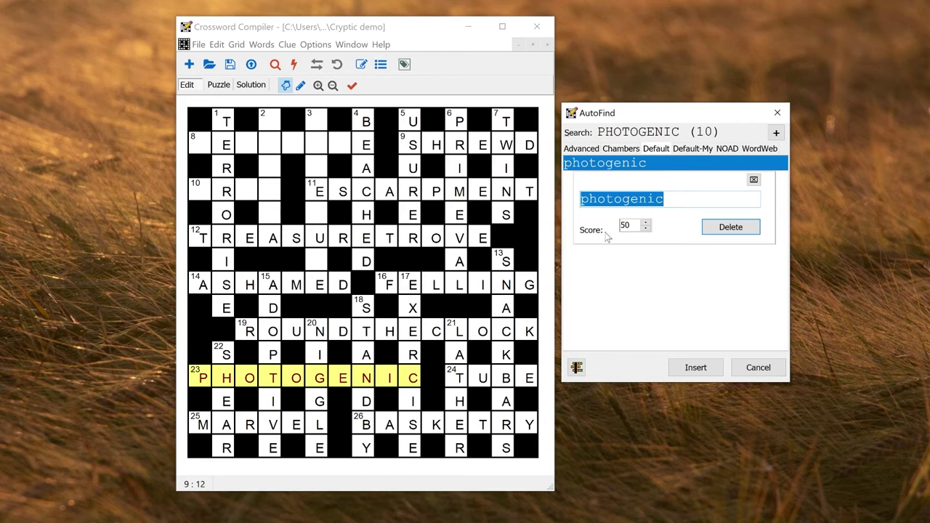
click(770, 370)
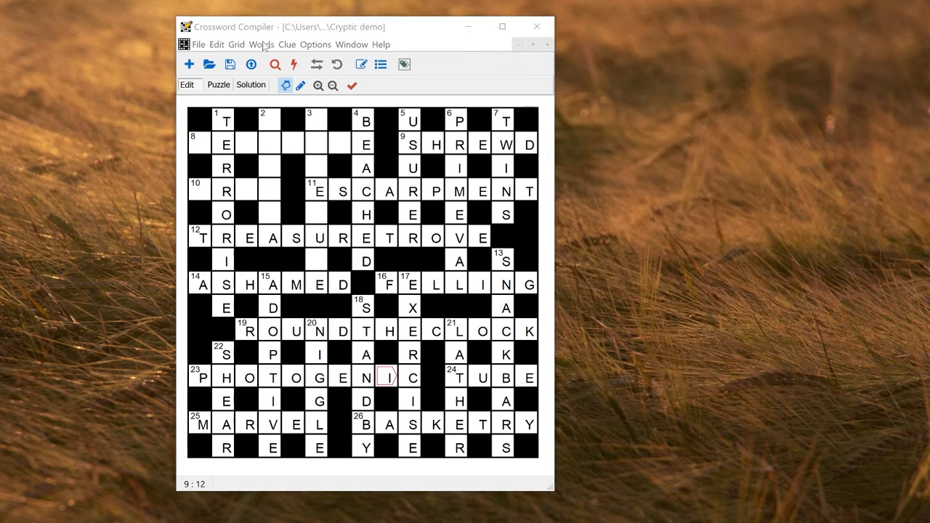
click(244, 139)
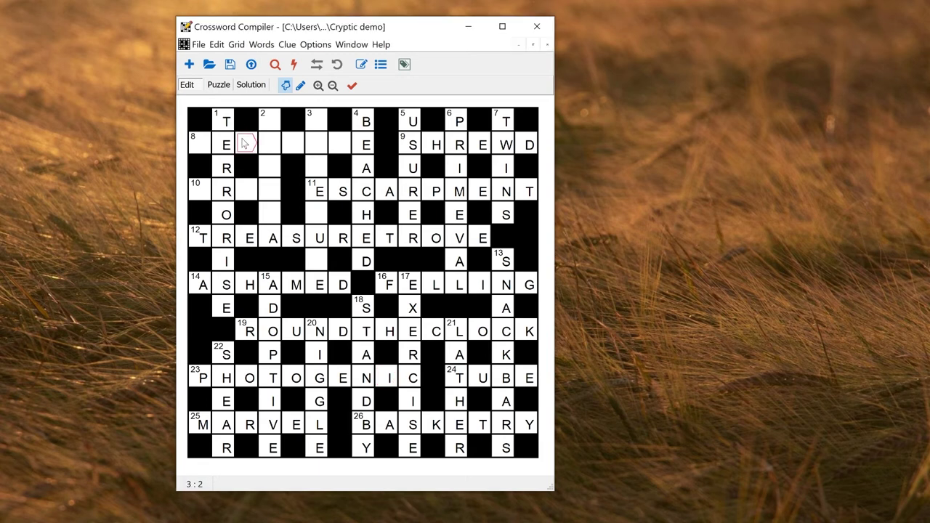
Start a Fill Grid with manual word selection and preview relative in an empty slot.
click(263, 45)
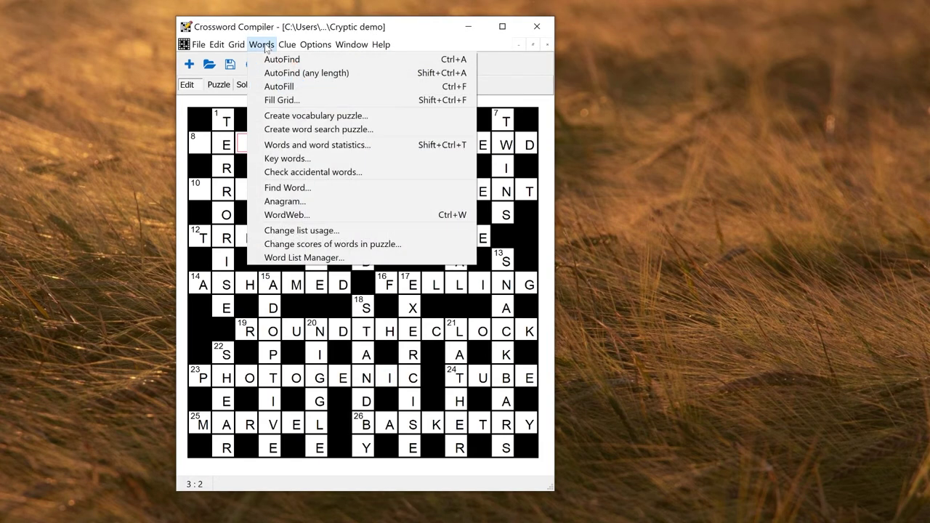
click(285, 99)
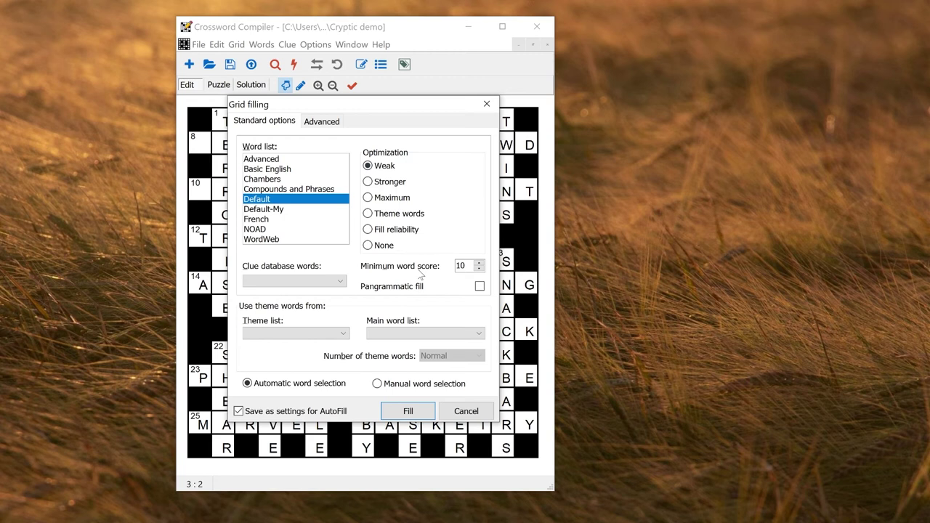
click(419, 383)
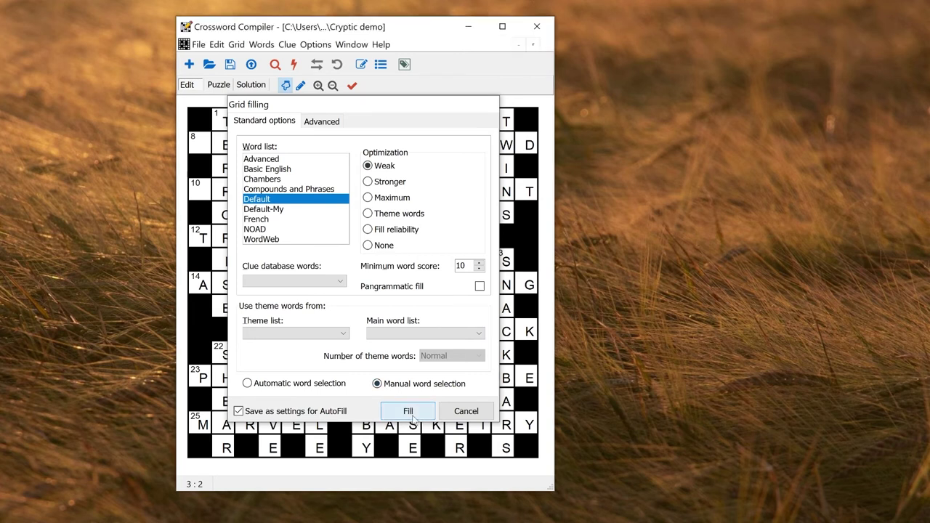
click(408, 411)
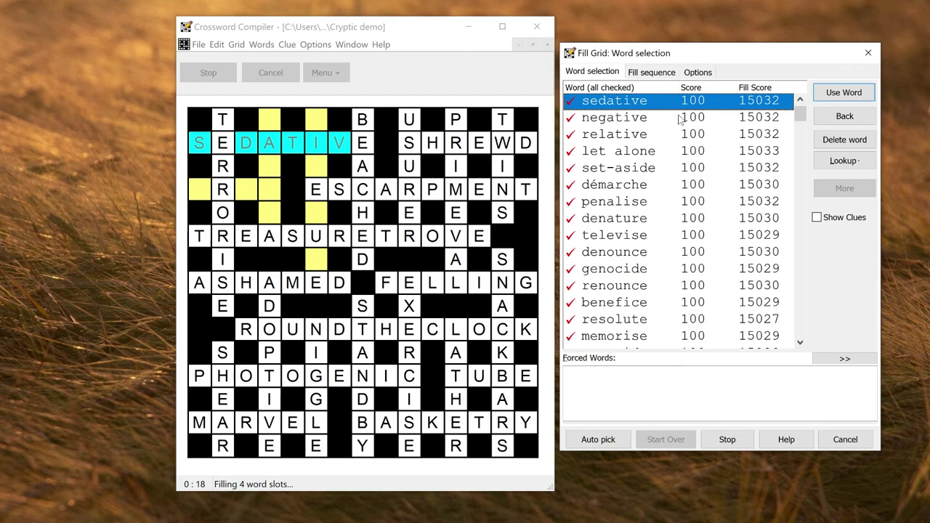
click(639, 136)
Check the word score for 'relative' and close the dialog without changing it.
right_click(639, 139)
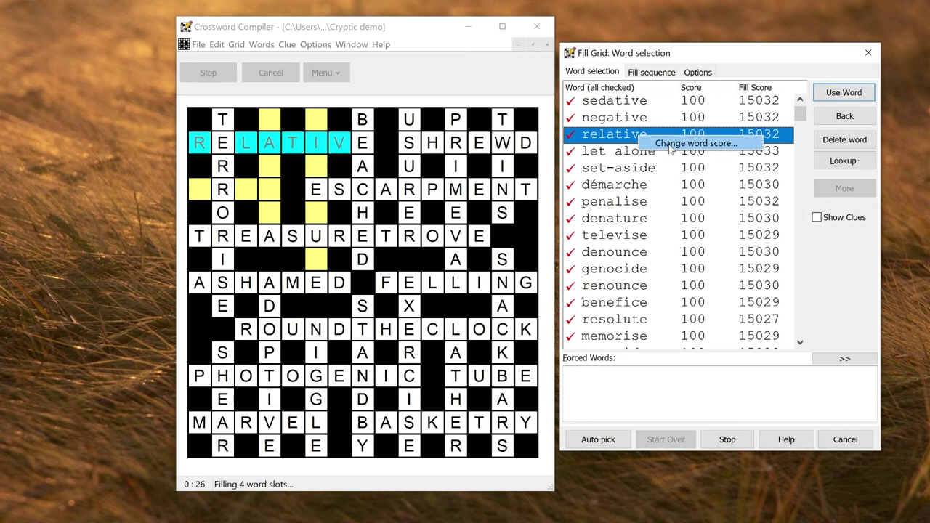
click(669, 144)
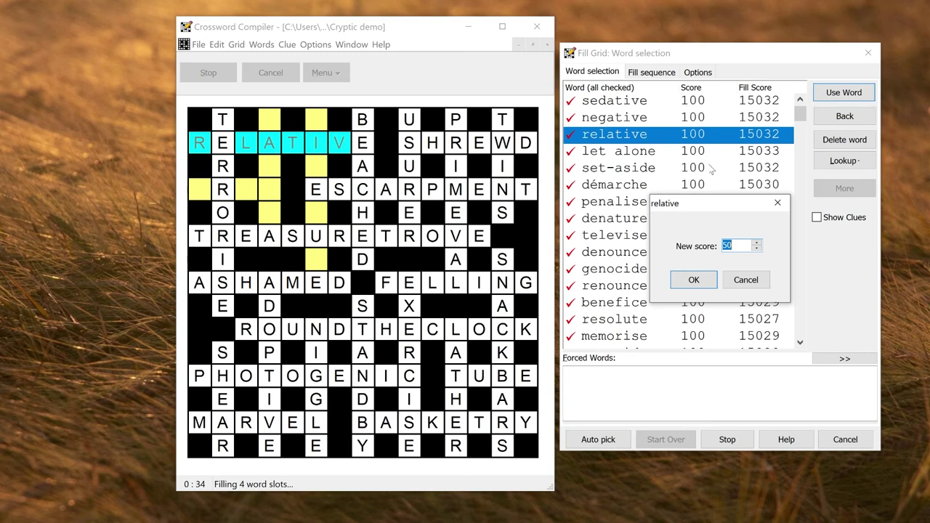
click(776, 205)
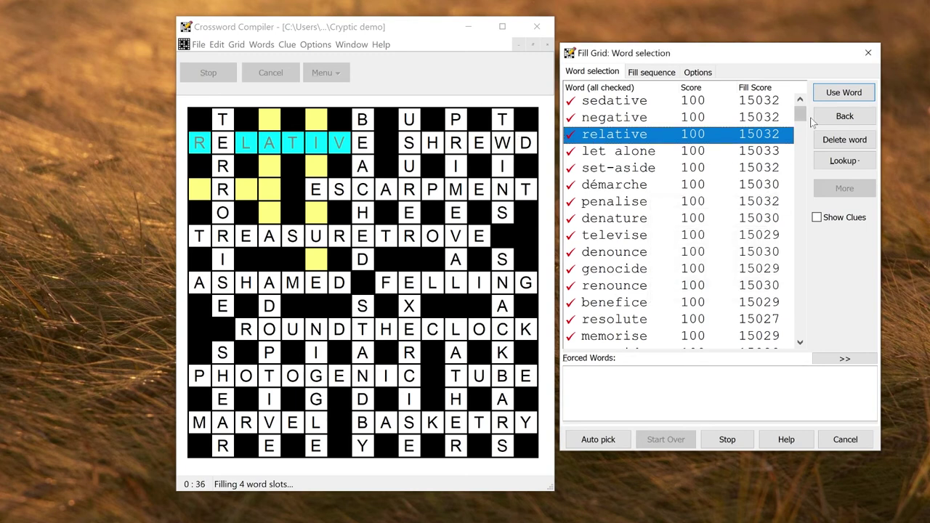
Scroll through the candidate word list, then cancel the cryptic grid fill.
drag(804, 119, 799, 197)
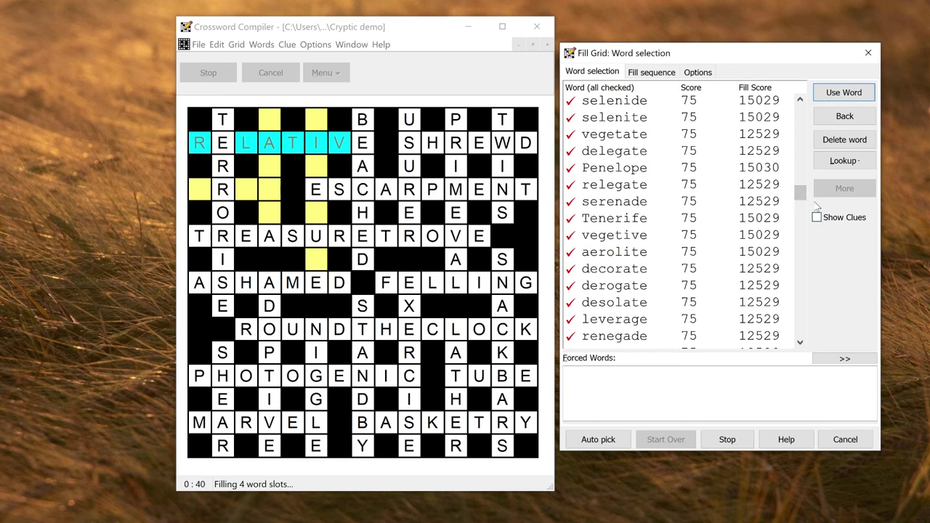
drag(800, 195, 800, 269)
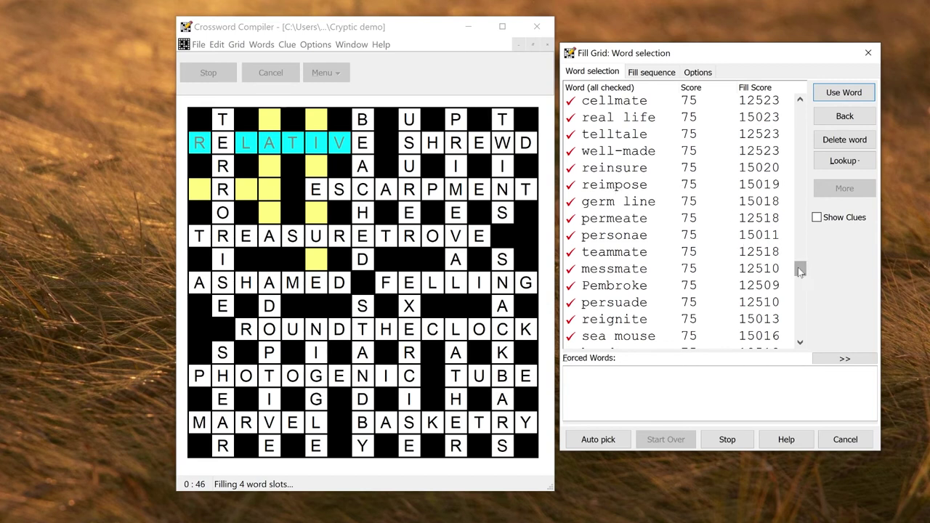
drag(800, 269, 819, 110)
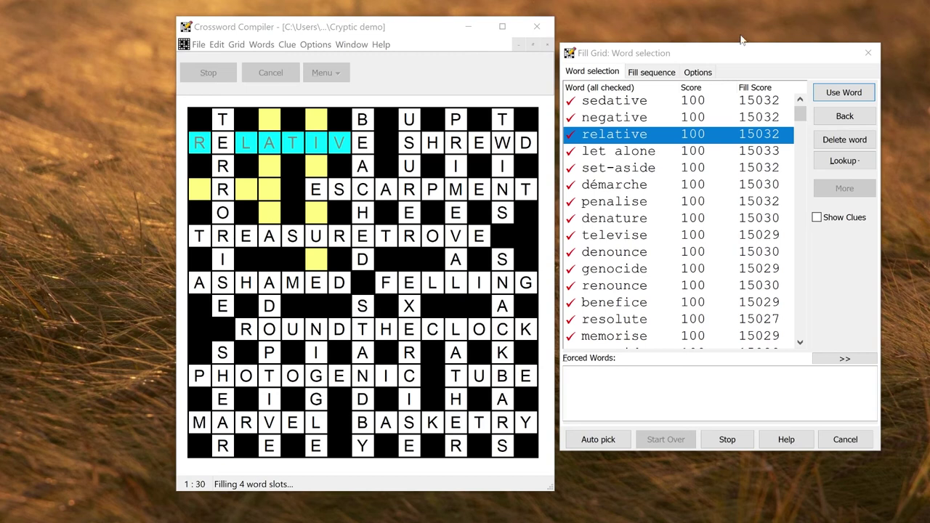
click(845, 439)
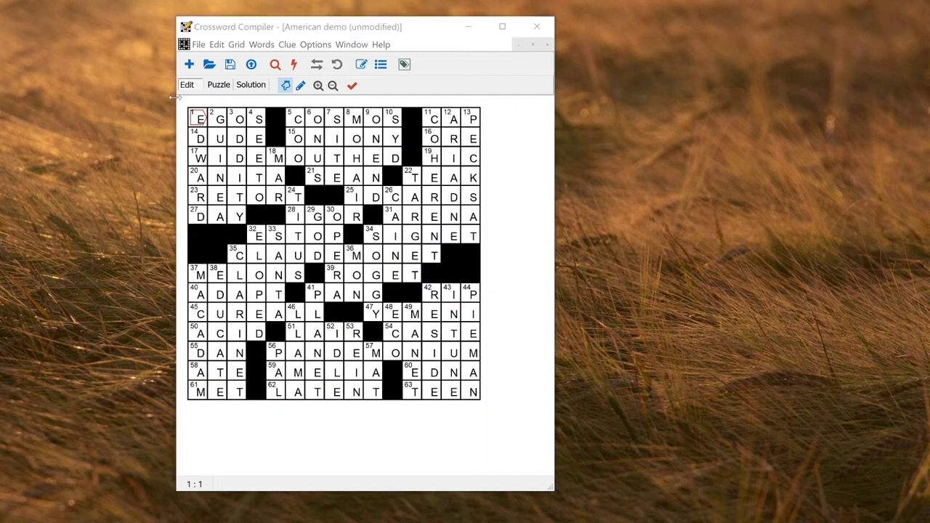
click(379, 27)
click(266, 47)
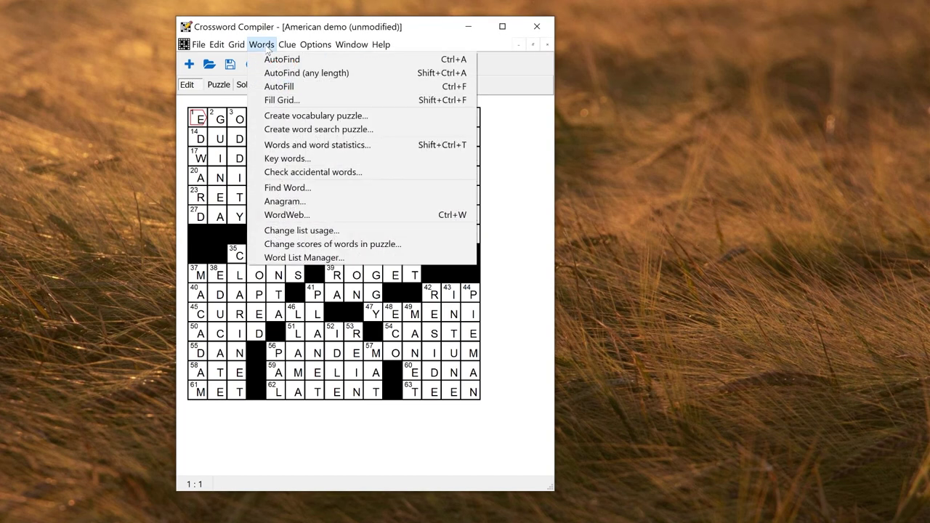
click(308, 247)
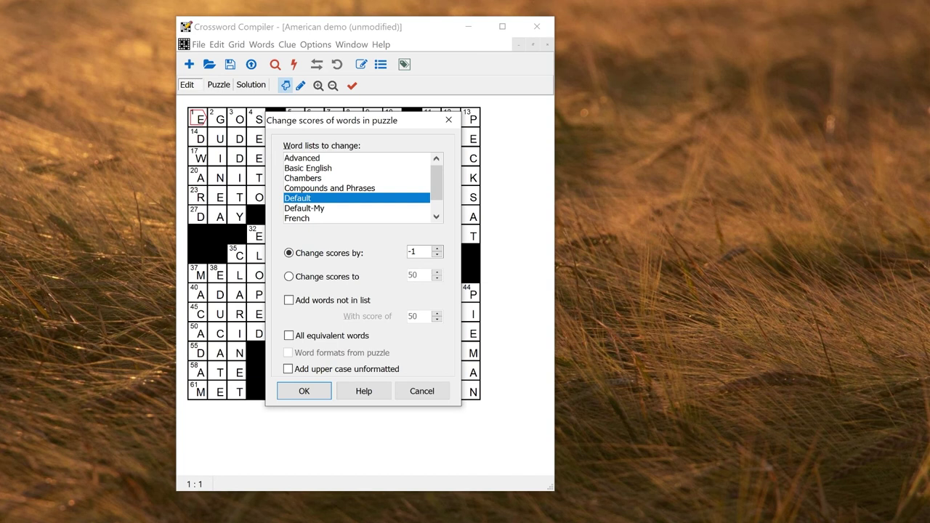
click(352, 277)
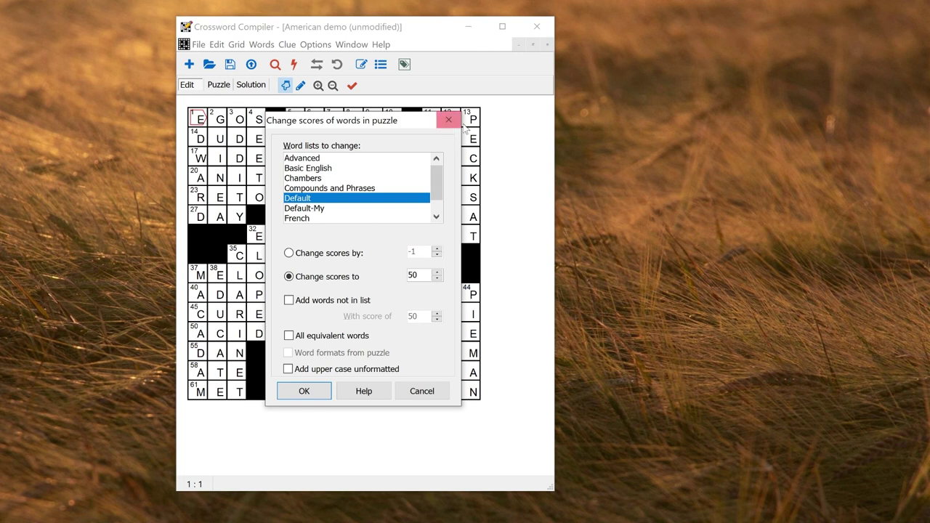
click(434, 392)
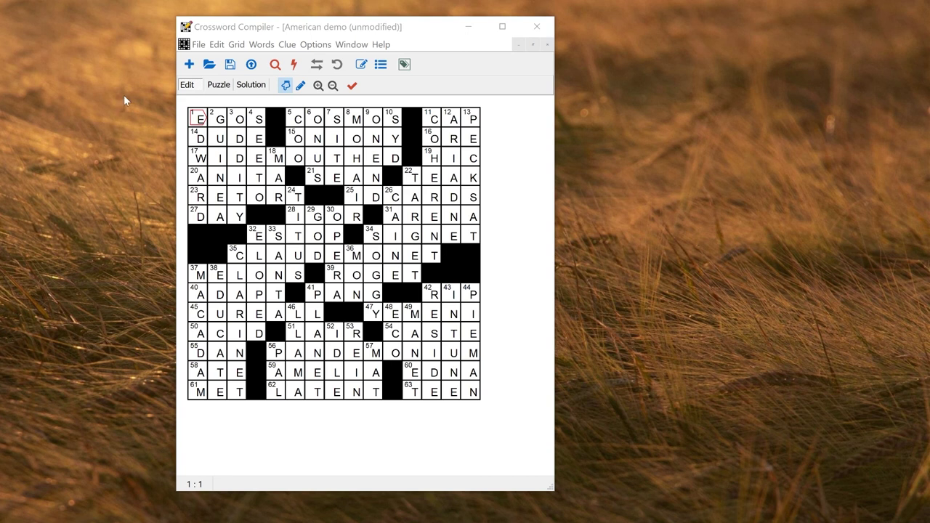
Review Anagrams, Word finding and Spelling list usage (minimum score 5) and accept.
click(260, 47)
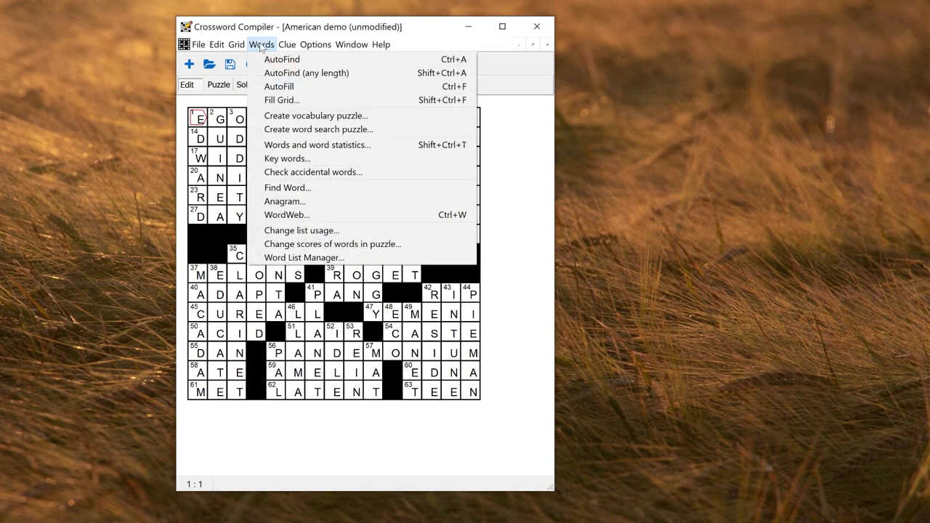
click(280, 230)
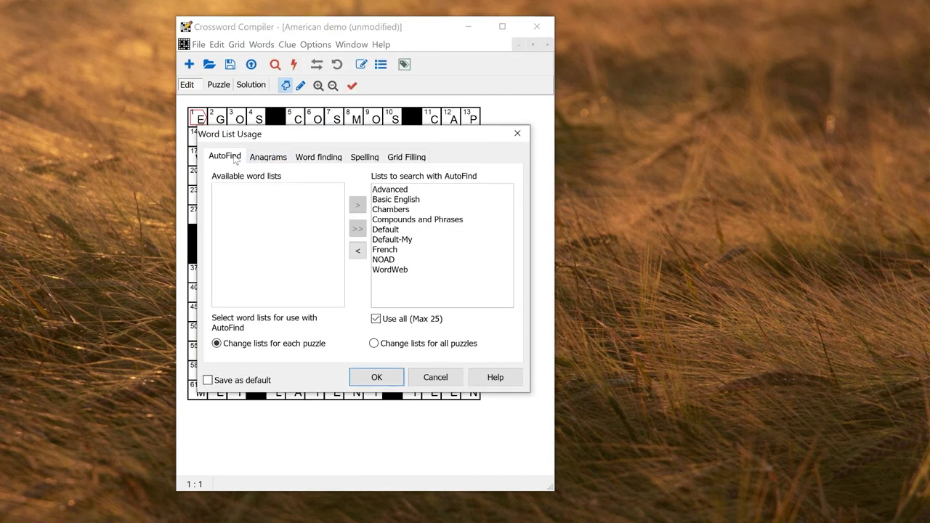
click(266, 157)
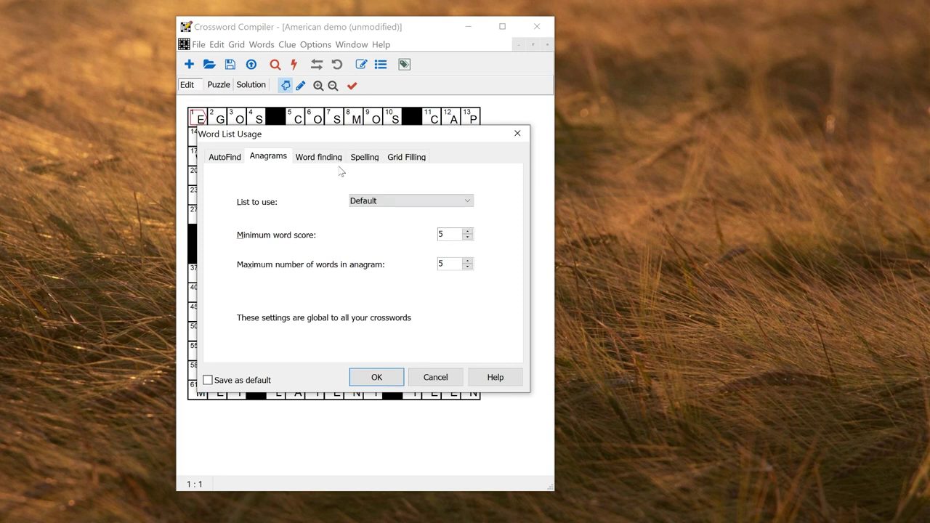
click(320, 158)
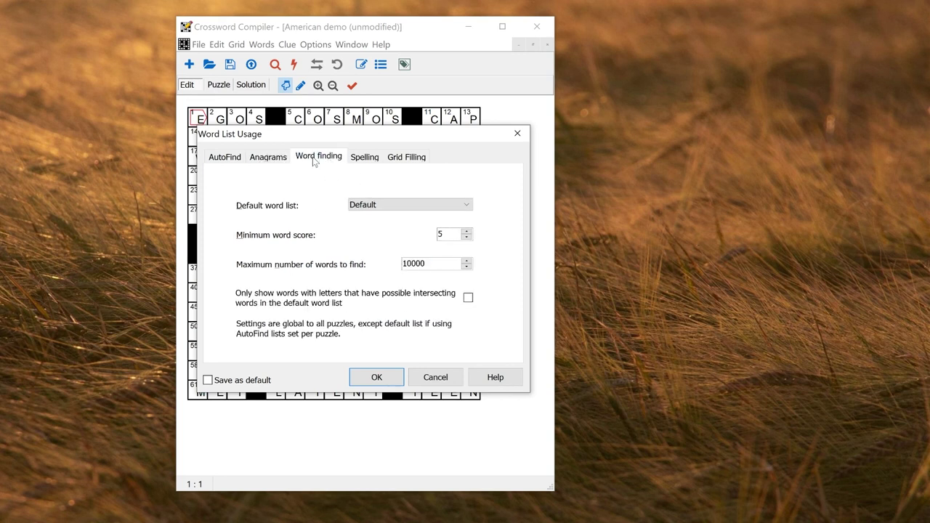
click(365, 159)
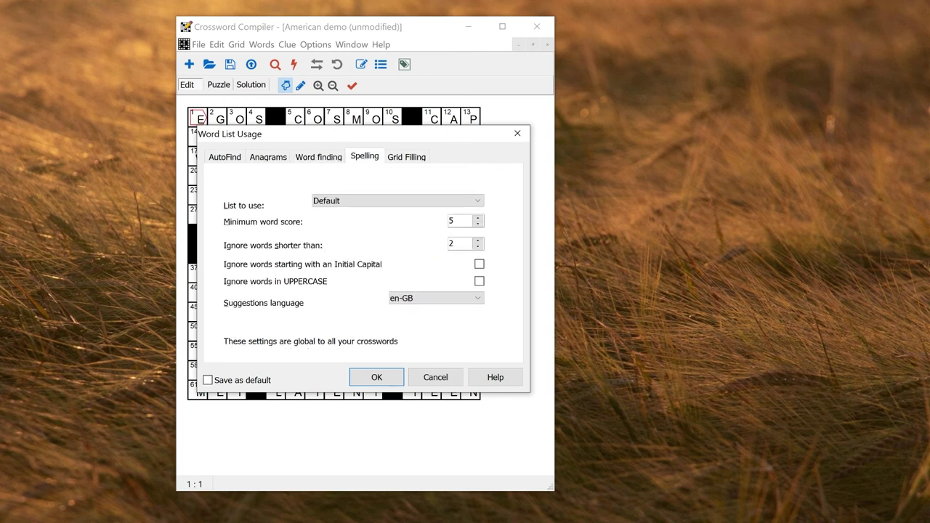
click(377, 378)
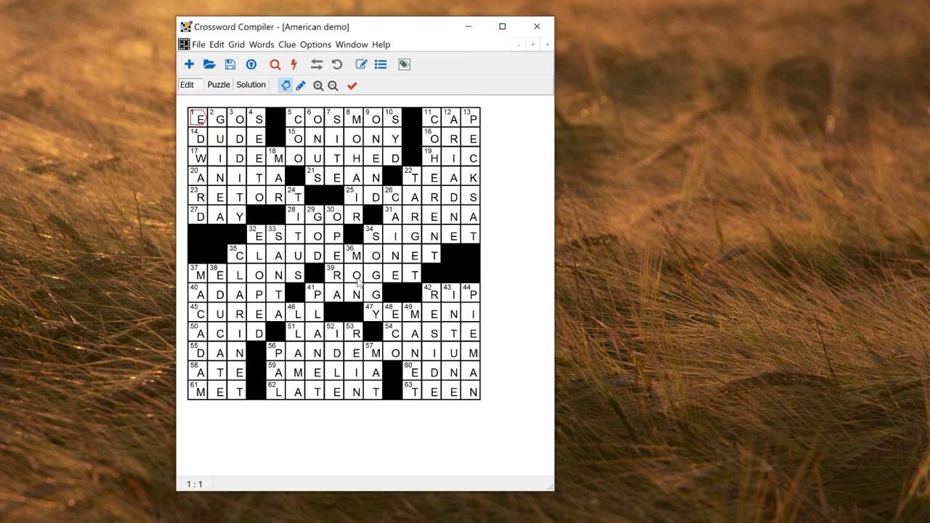